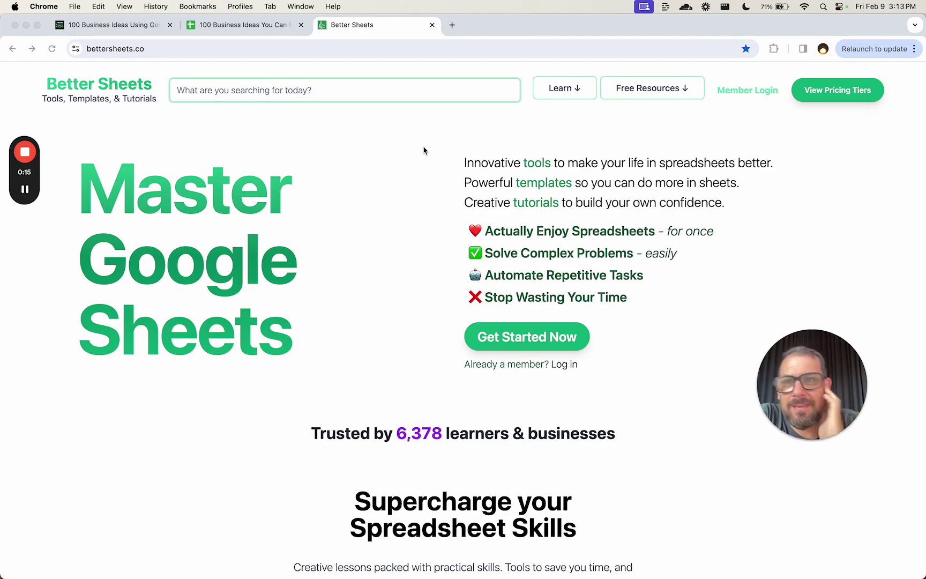
# Step: Glance at the 100 Business Ideas sheet, browse Better Sheets' Free Resources, then return to the sheet
pyautogui.click(251, 27)
pyautogui.click(303, 214)
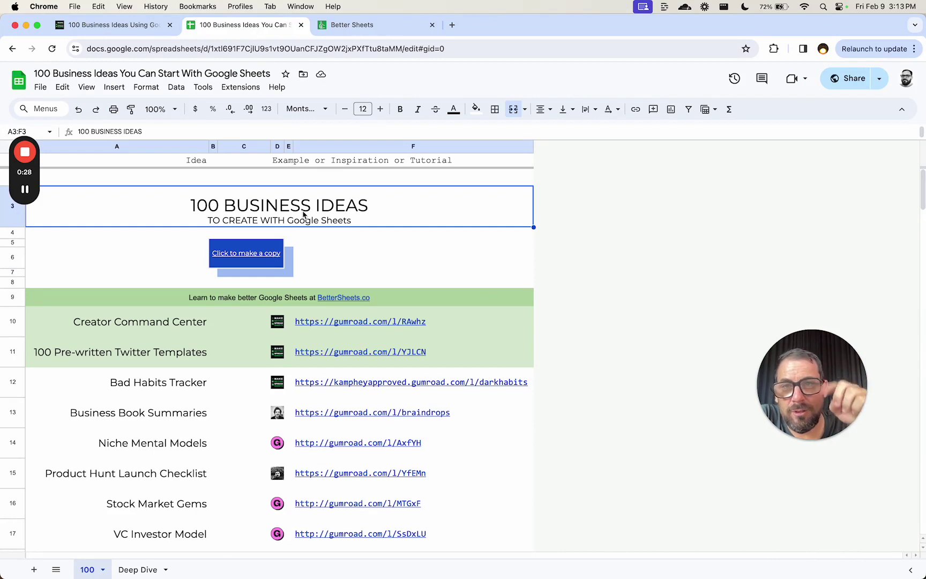
pyautogui.click(364, 25)
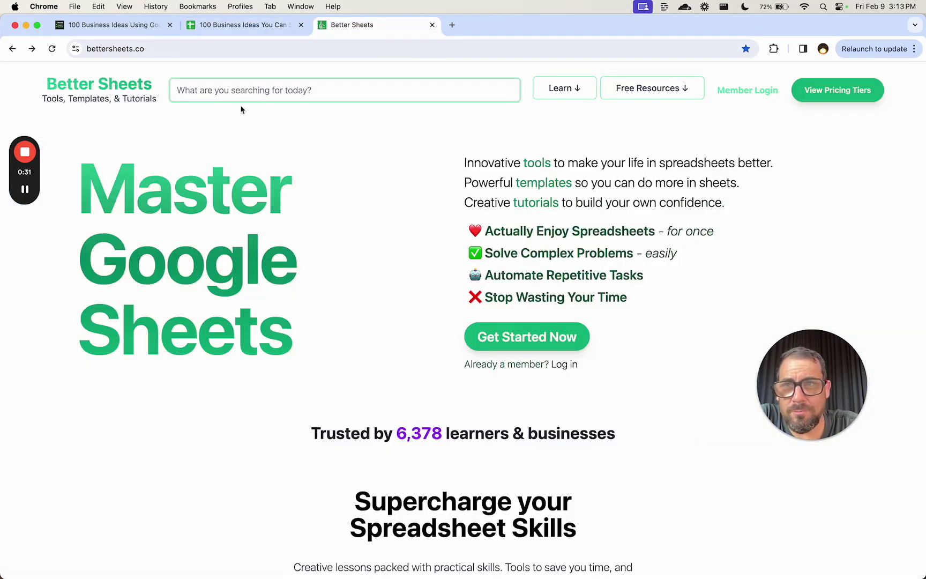
pyautogui.moveTo(652, 93)
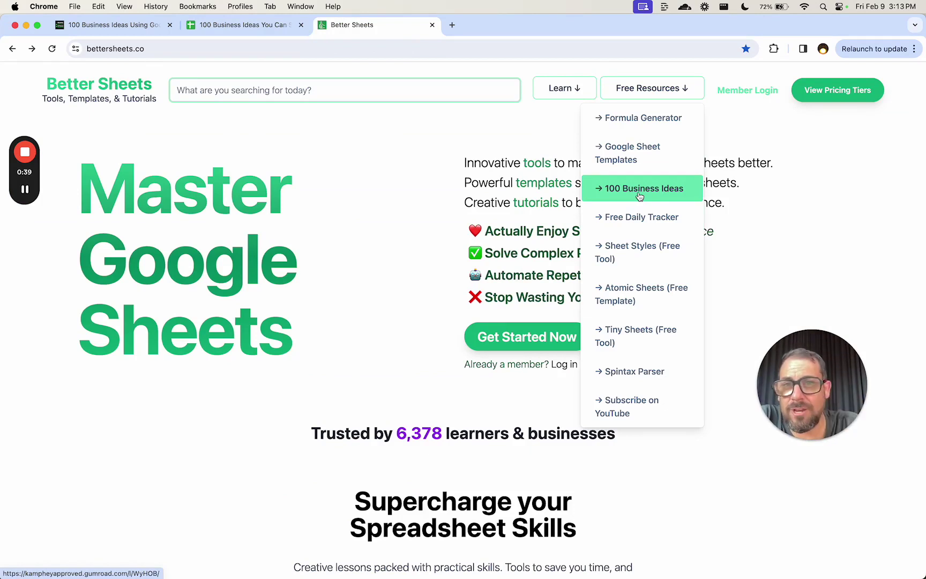
pyautogui.click(218, 34)
pyautogui.click(366, 252)
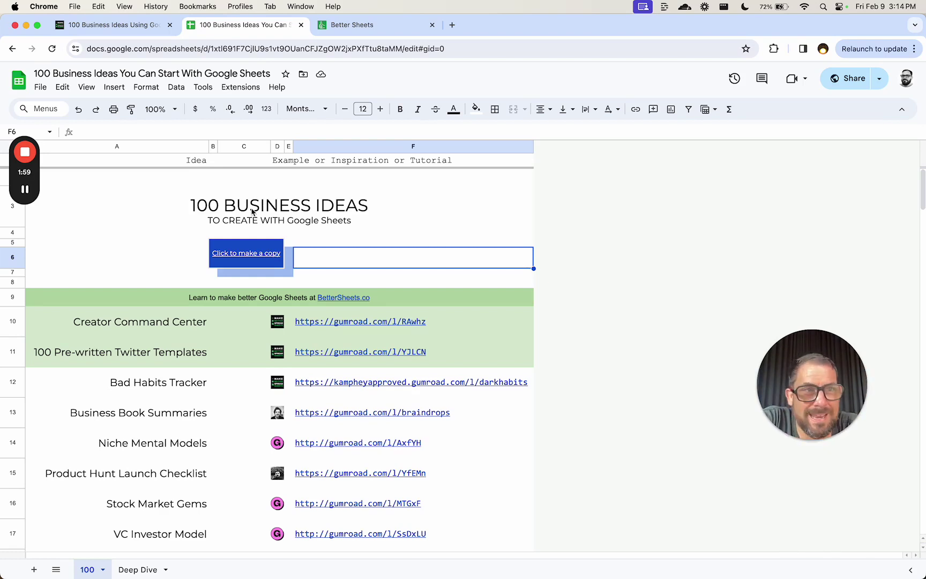
pyautogui.click(281, 210)
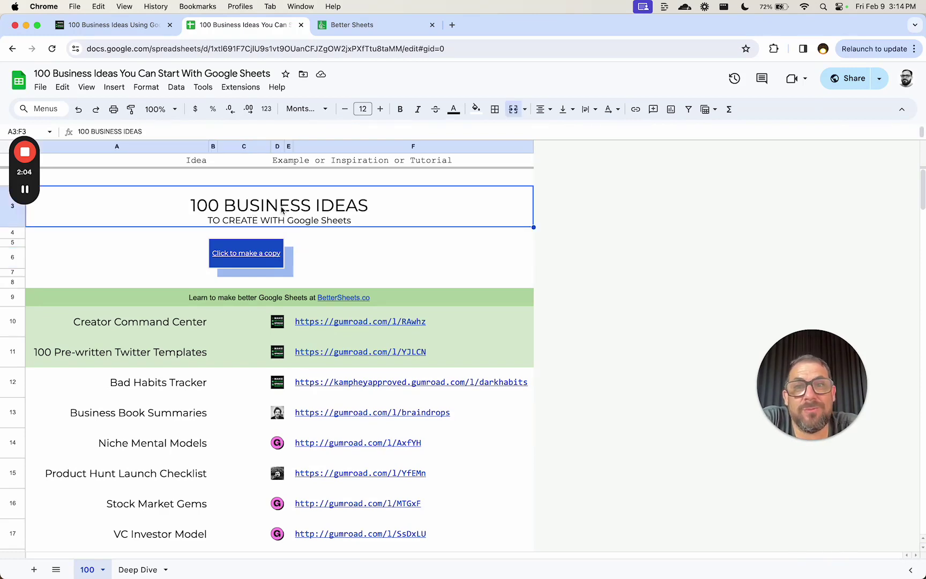
pyautogui.click(346, 28)
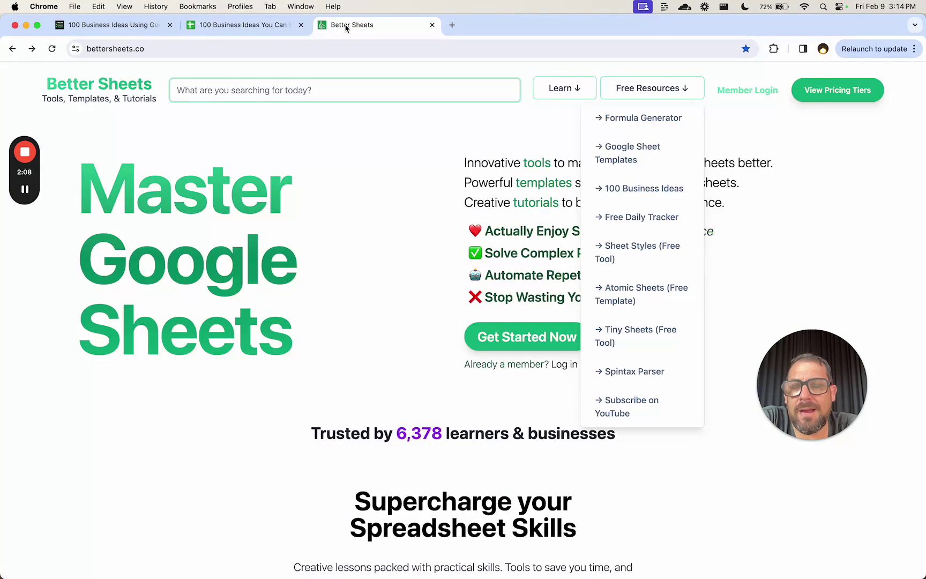
pyautogui.click(372, 145)
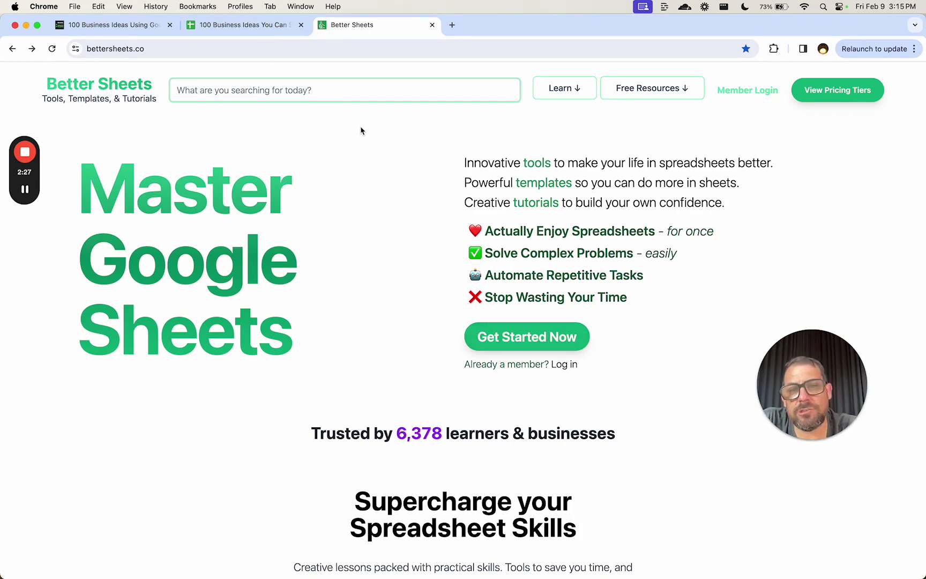
pyautogui.click(244, 27)
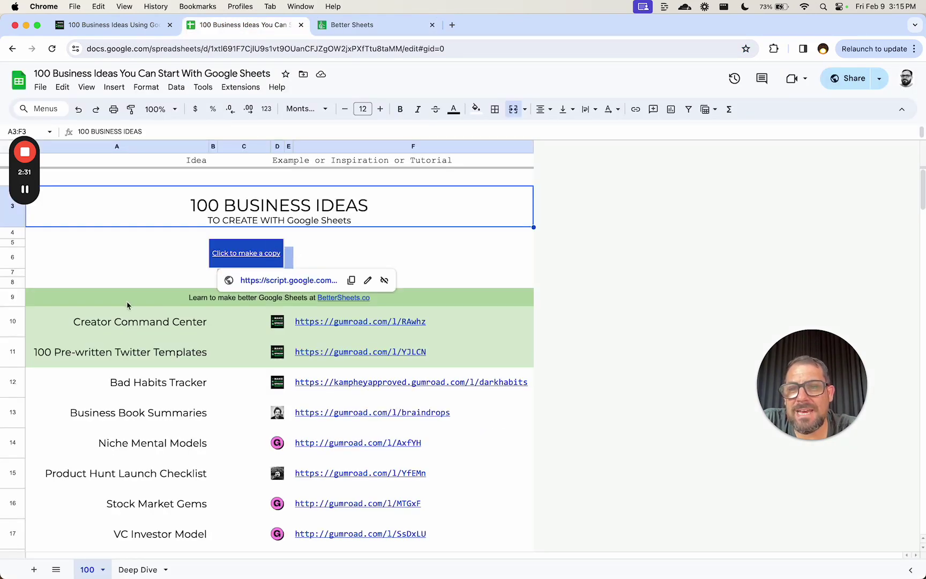
pyautogui.click(7, 298)
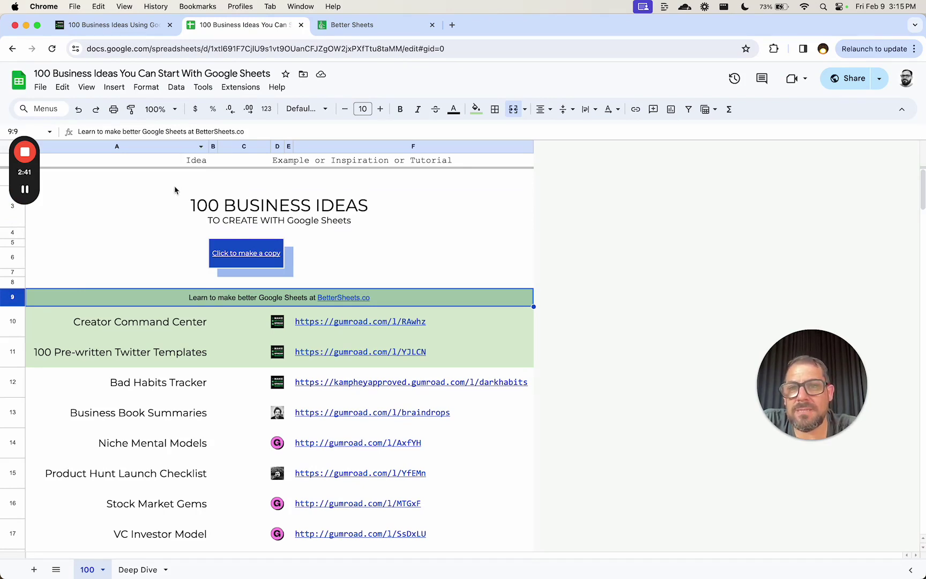
# Step: Apply the Constantia font to the 100 BUSINESS IDEAS title cell A3:F3 via More fonts
pyautogui.click(165, 202)
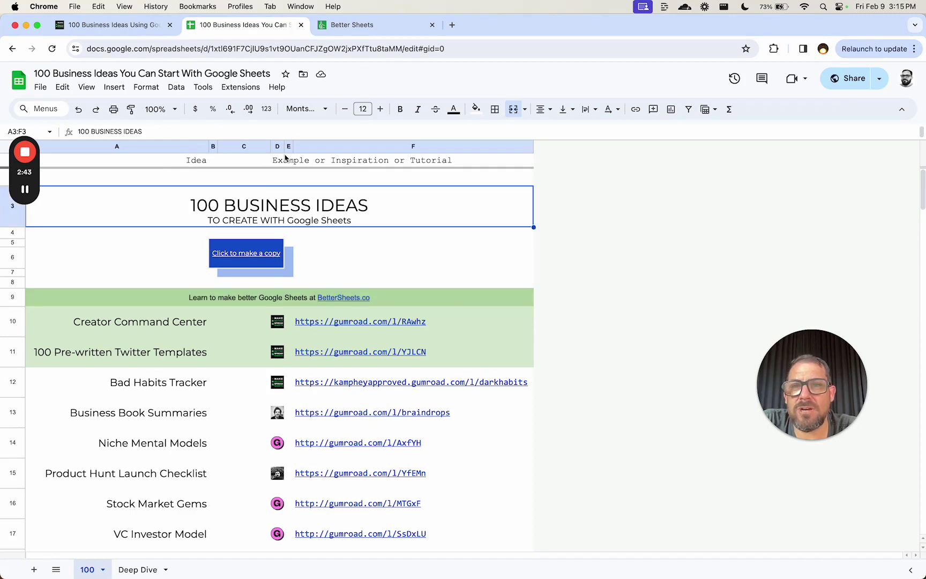
pyautogui.click(317, 109)
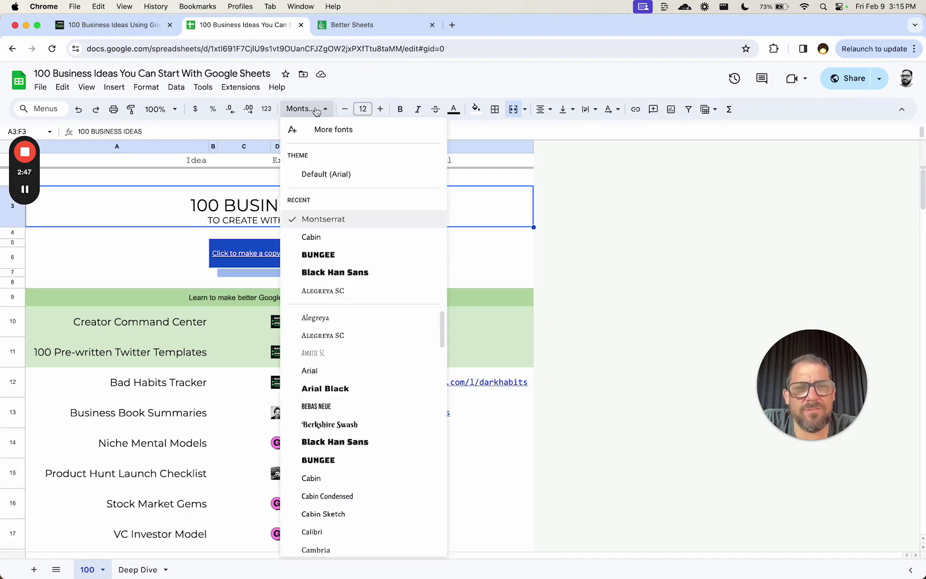
pyautogui.click(250, 220)
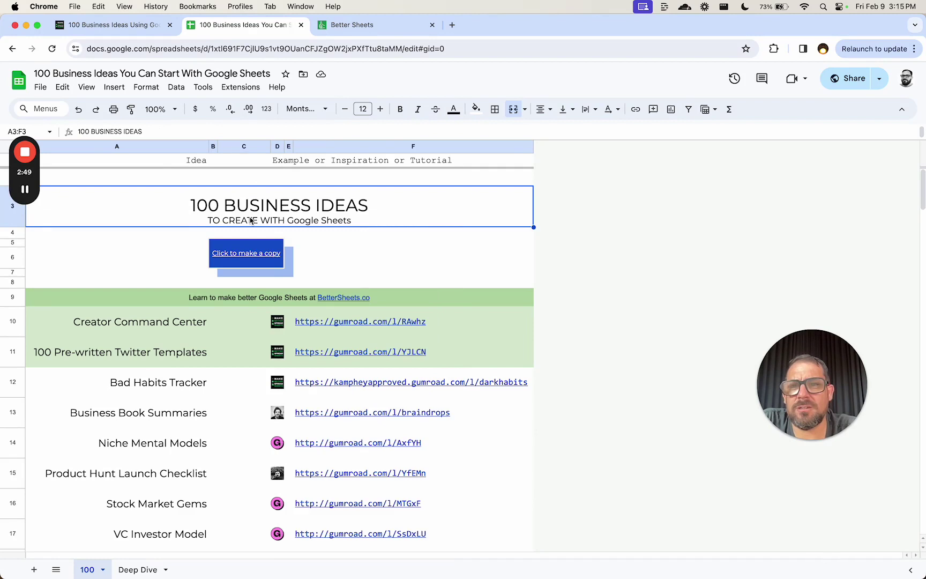
pyautogui.click(305, 110)
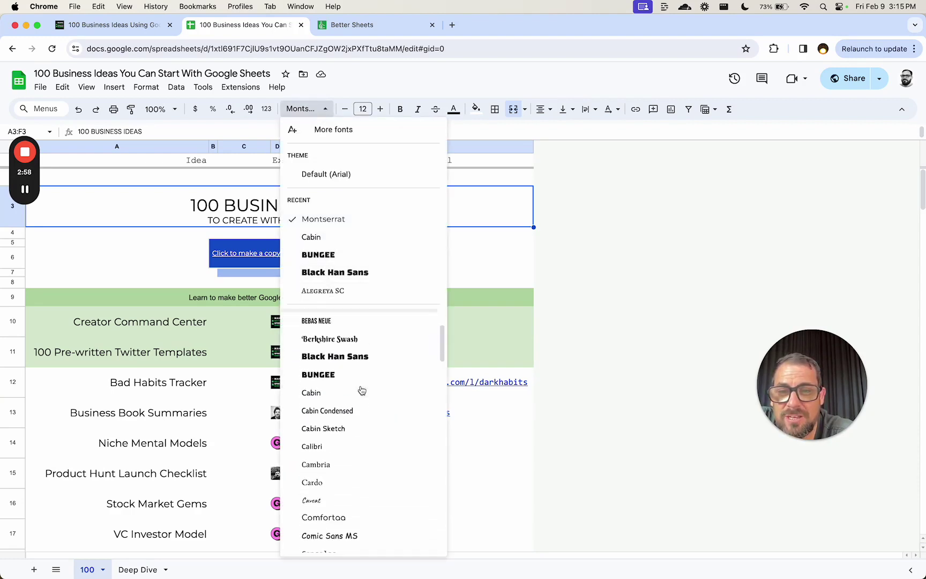
pyautogui.scroll(-1, 353, 412)
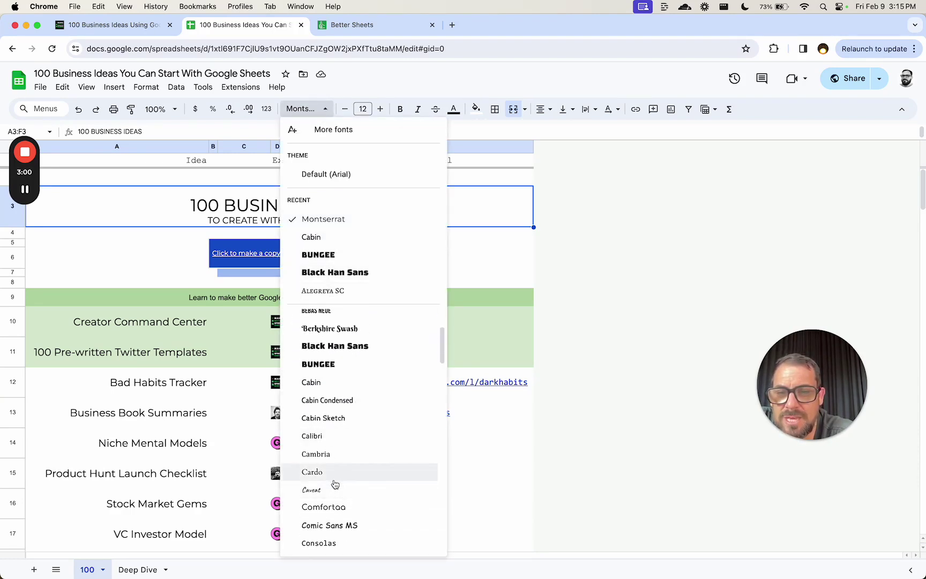
pyautogui.scroll(-3, 335, 484)
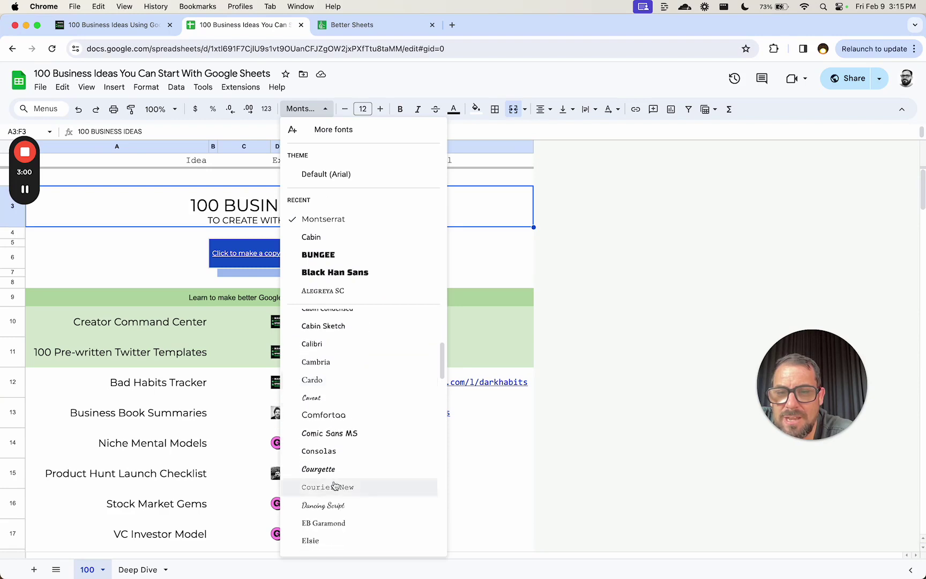
pyautogui.click(326, 135)
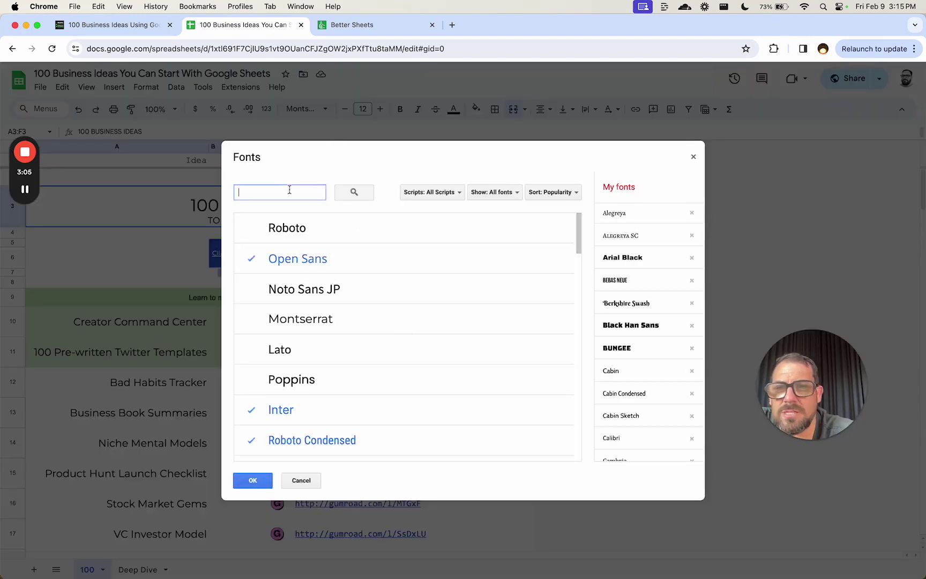
pyautogui.write('constantia')
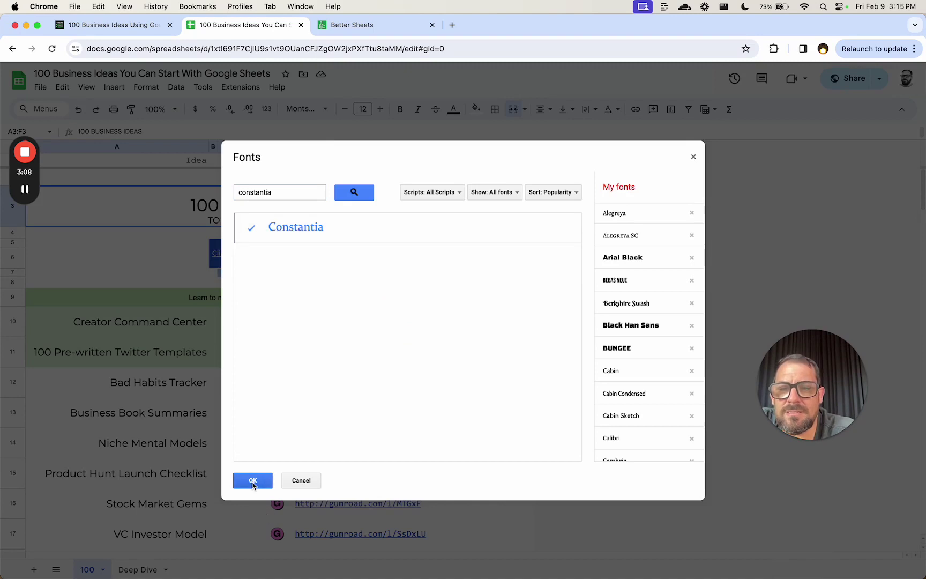
pyautogui.click(252, 480)
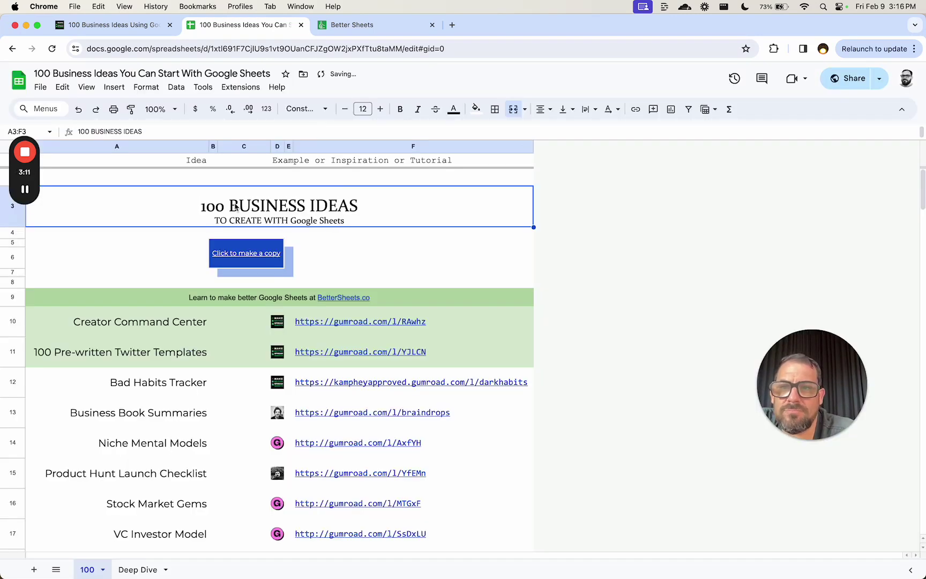
# Step: Set the title cell to font size 40 with a smaller second line
pyautogui.click(363, 109)
pyautogui.click(363, 234)
pyautogui.click(363, 108)
pyautogui.write('40')
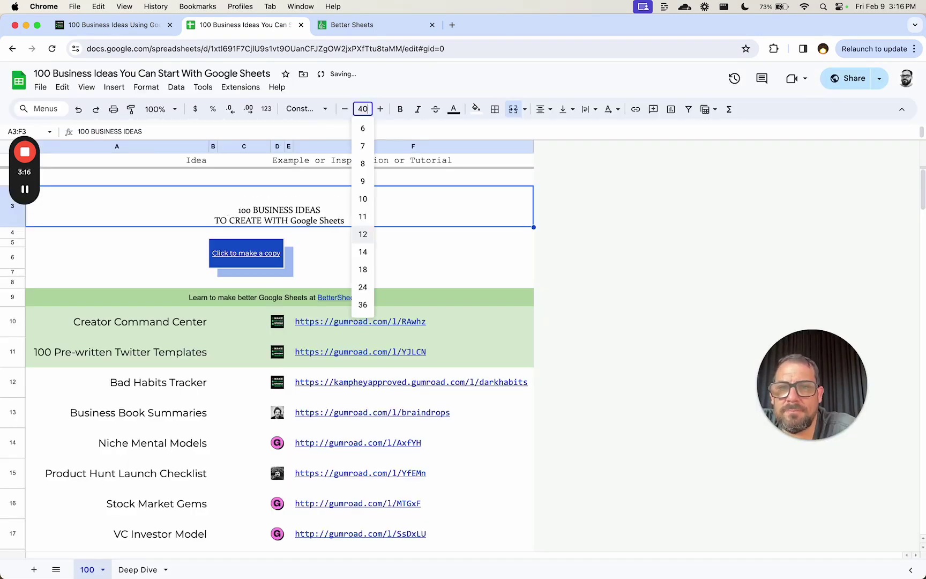
pyautogui.press('Return')
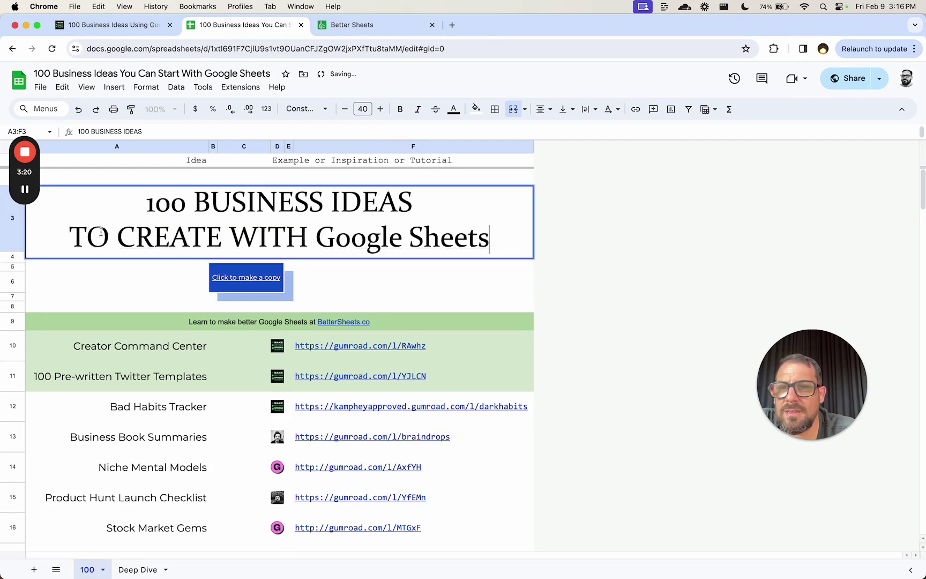
pyautogui.moveTo(71, 236); pyautogui.dragTo(500, 239)
pyautogui.press('BackSpace')
pyautogui.press('Return')
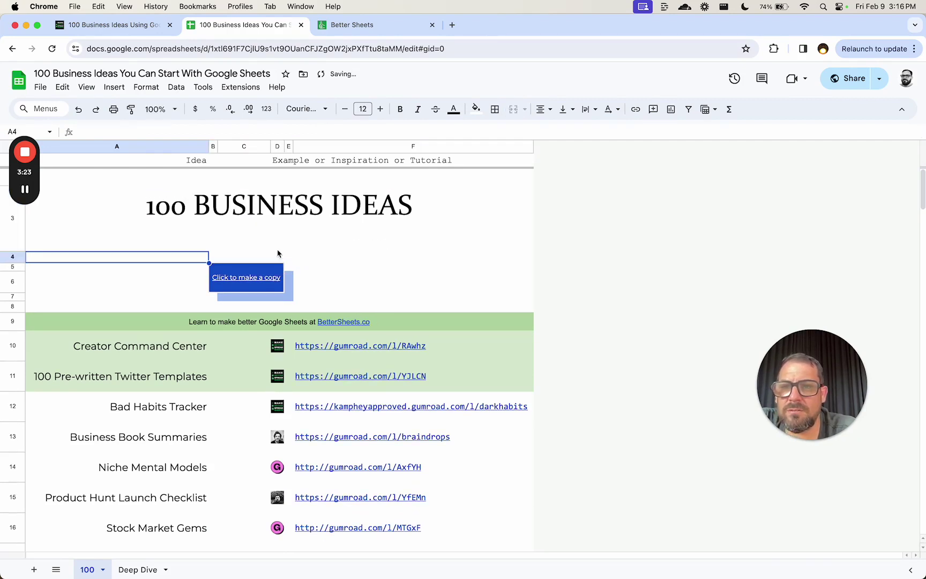
pyautogui.click(231, 227)
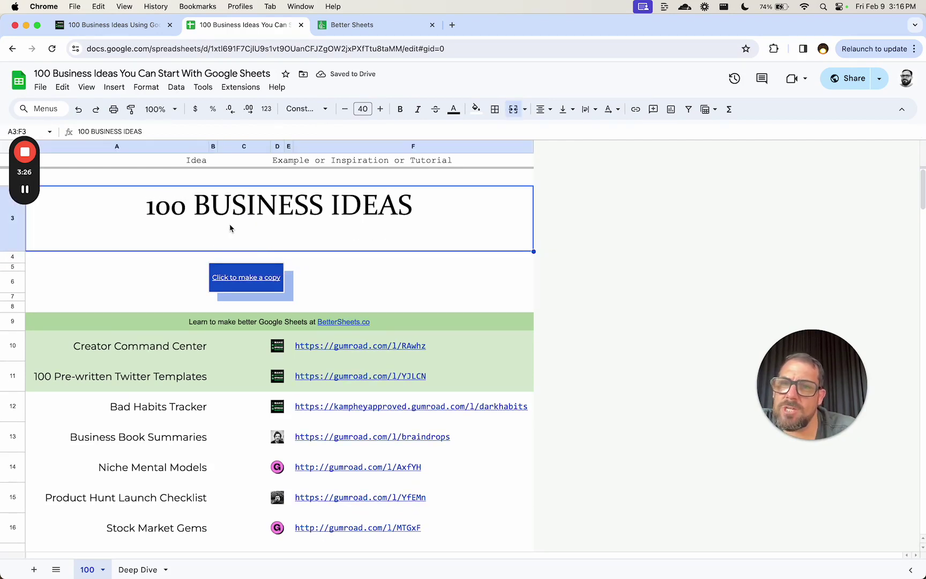
pyautogui.hotkey('ctrl', 'z')
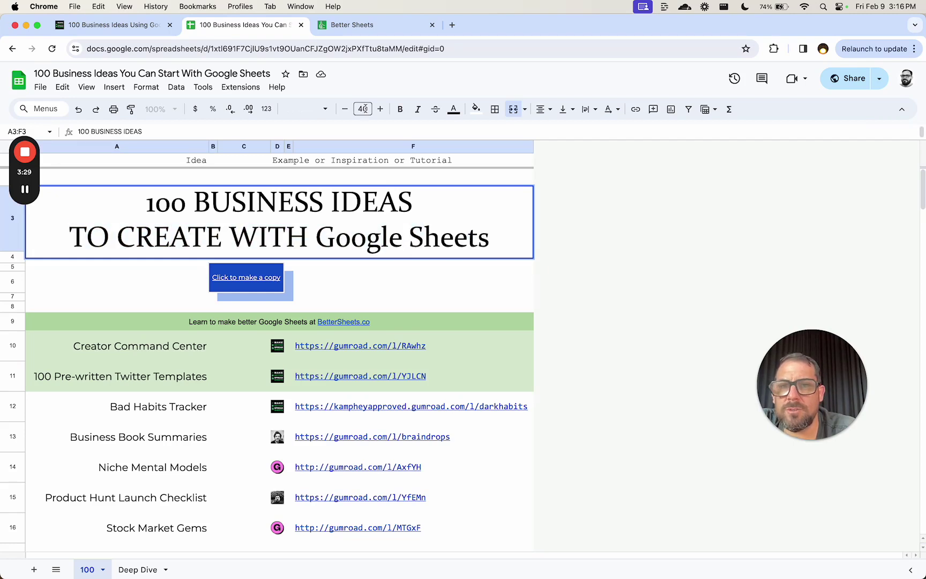
pyautogui.click(364, 108)
pyautogui.click(362, 288)
# Step: Enlarge the '100' in the title to size 60 and make row 4 taller for the subtitle
pyautogui.moveTo(155, 204); pyautogui.dragTo(199, 205)
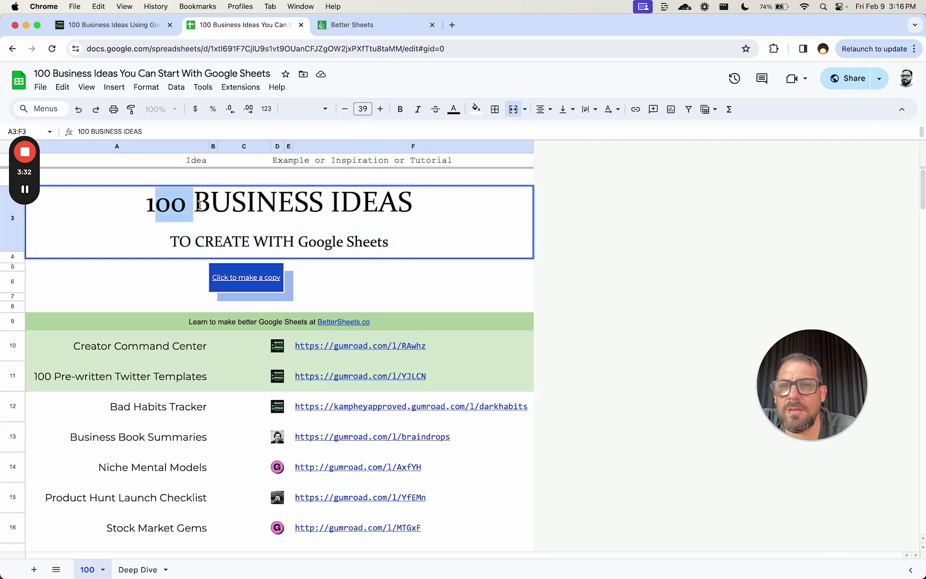
pyautogui.doubleClick(182, 204)
pyautogui.click(364, 109)
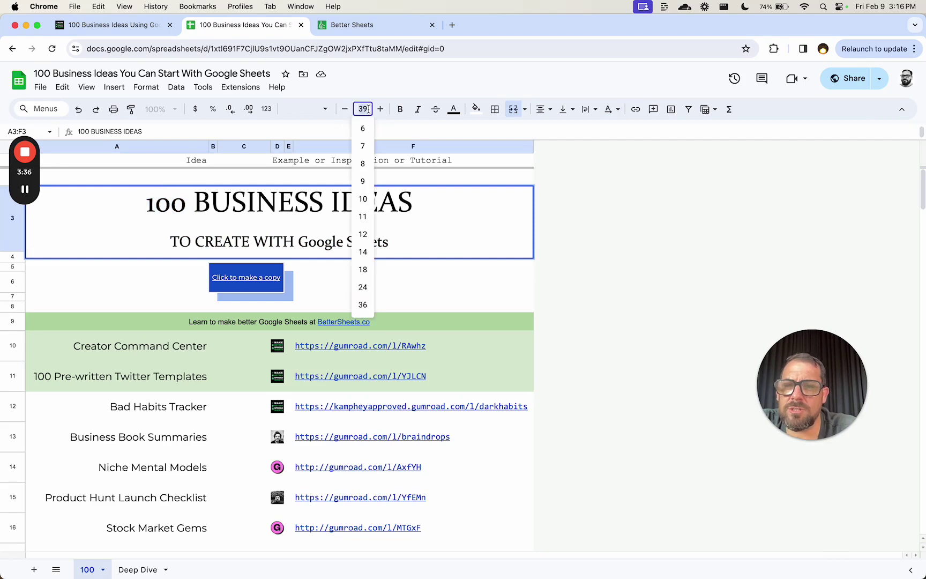
pyautogui.write('60')
pyautogui.press('Return')
pyautogui.click(364, 109)
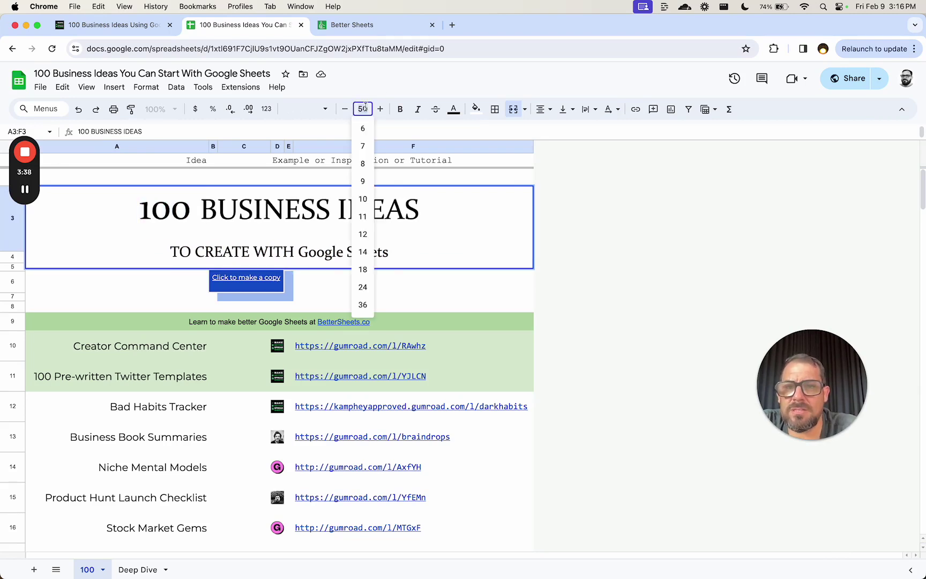
pyautogui.press('Return')
pyautogui.click(323, 244)
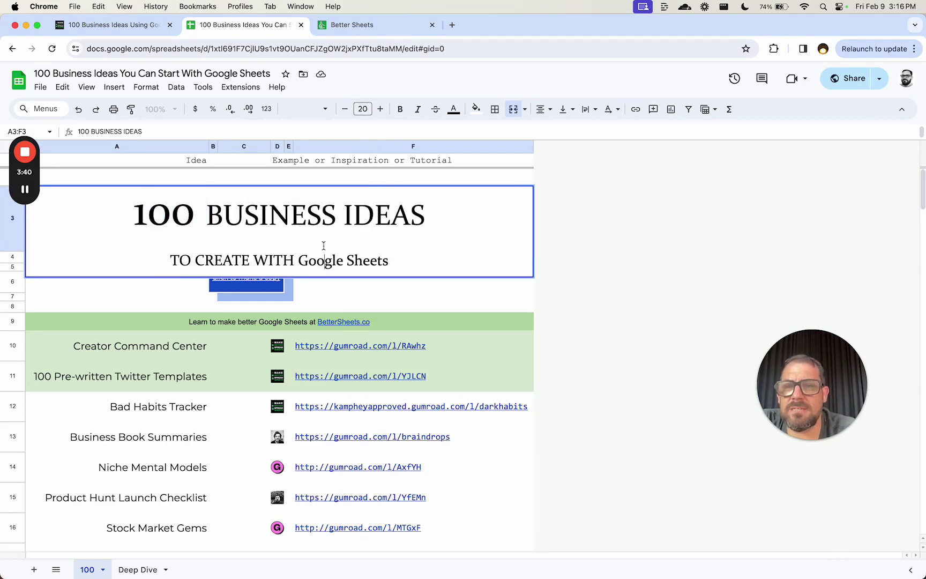
pyautogui.click(384, 298)
pyautogui.click(379, 268)
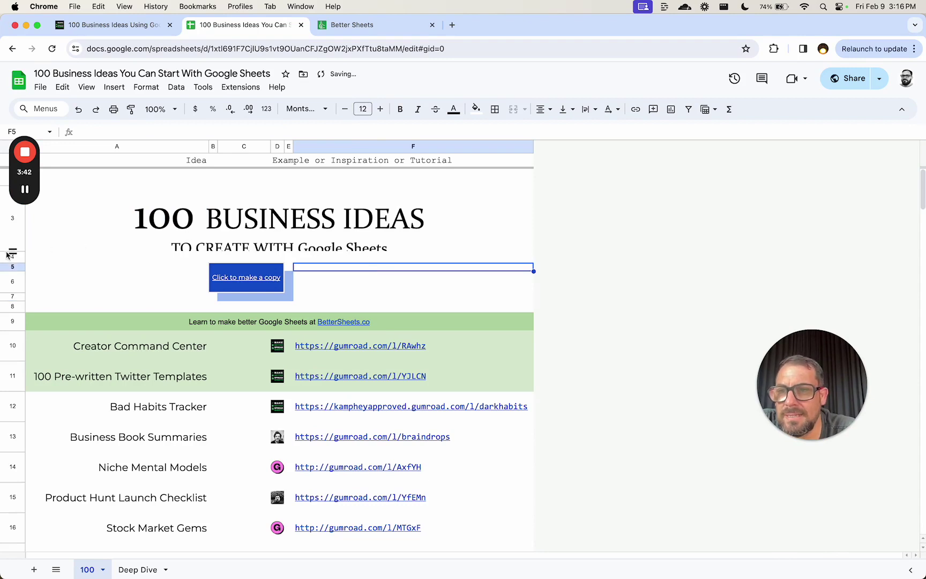
pyautogui.moveTo(12, 252); pyautogui.dragTo(12, 265)
# Step: Search 'emerald 300 tailwind', copy Emerald 300 (#6ee7b7) from Tailwind's colour docs, and return to the sheet
pyautogui.press('super+t')
pyautogui.write('emera')
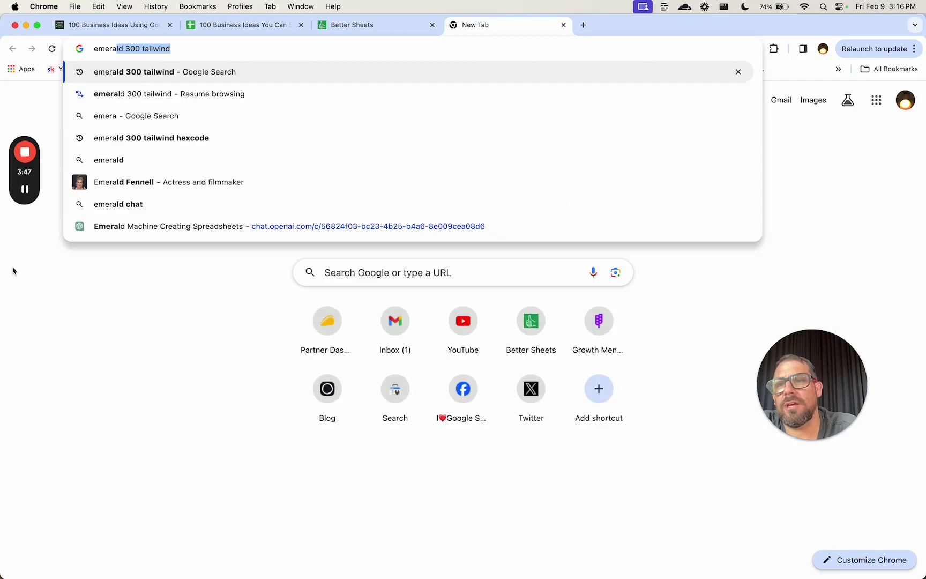
pyautogui.press('Return')
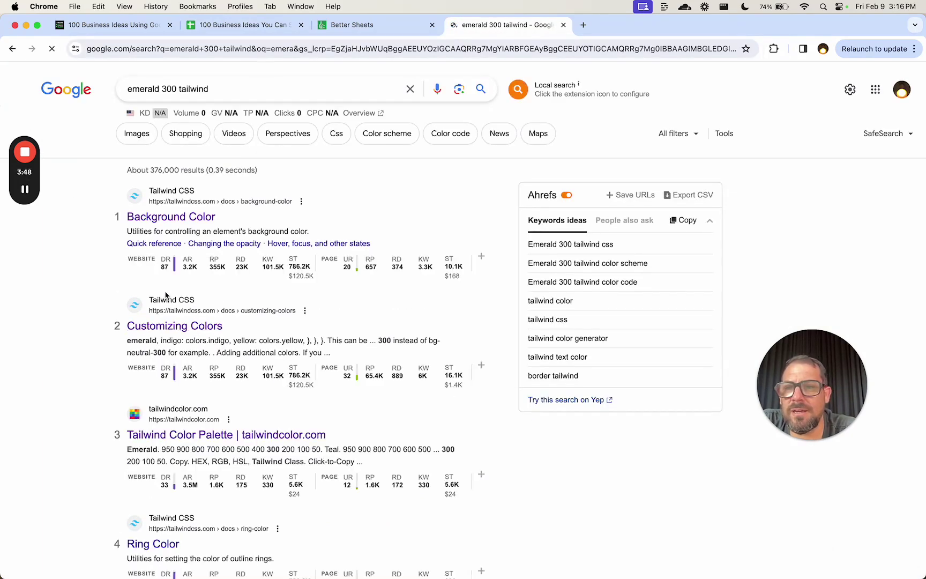
pyautogui.click(166, 326)
pyautogui.scroll(-10, 415, 375)
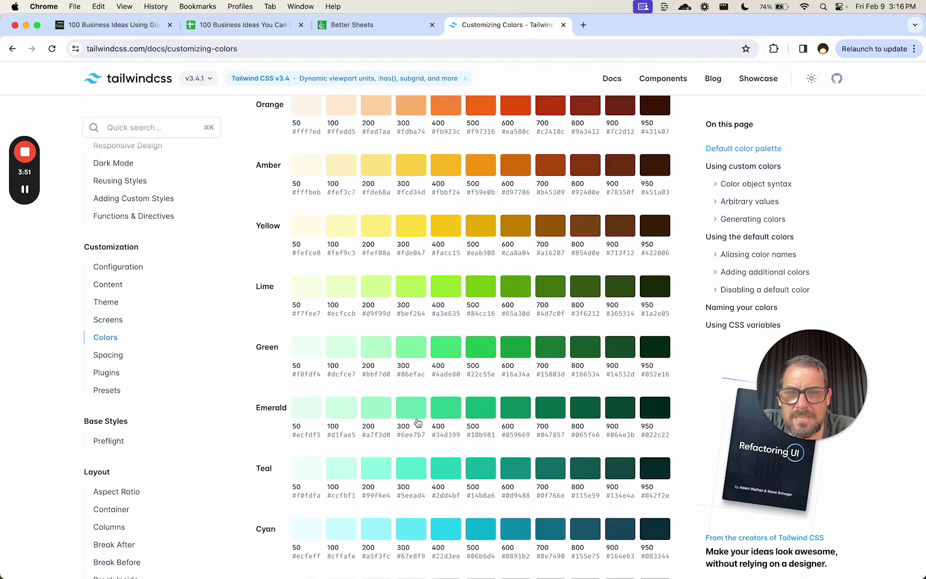
pyautogui.click(416, 405)
pyautogui.click(362, 25)
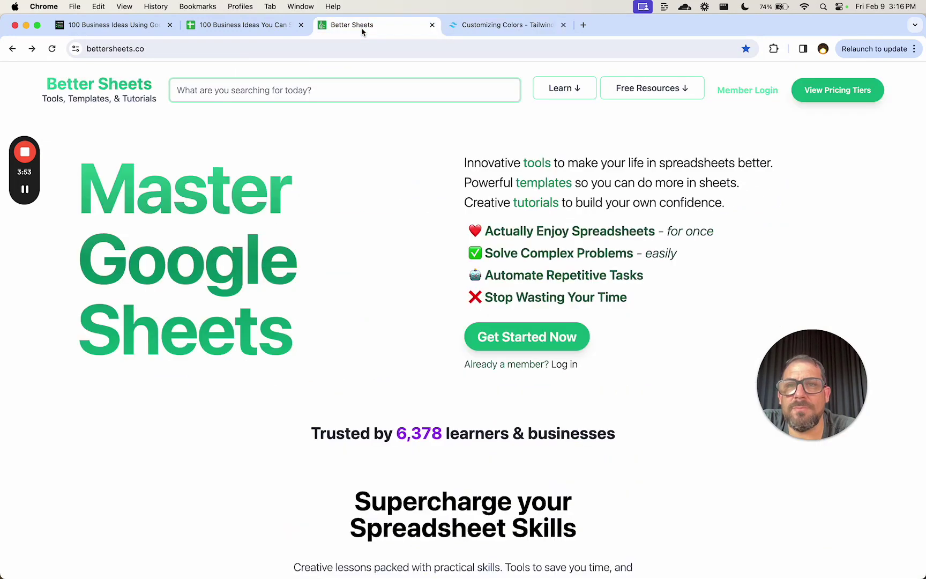
pyautogui.click(251, 24)
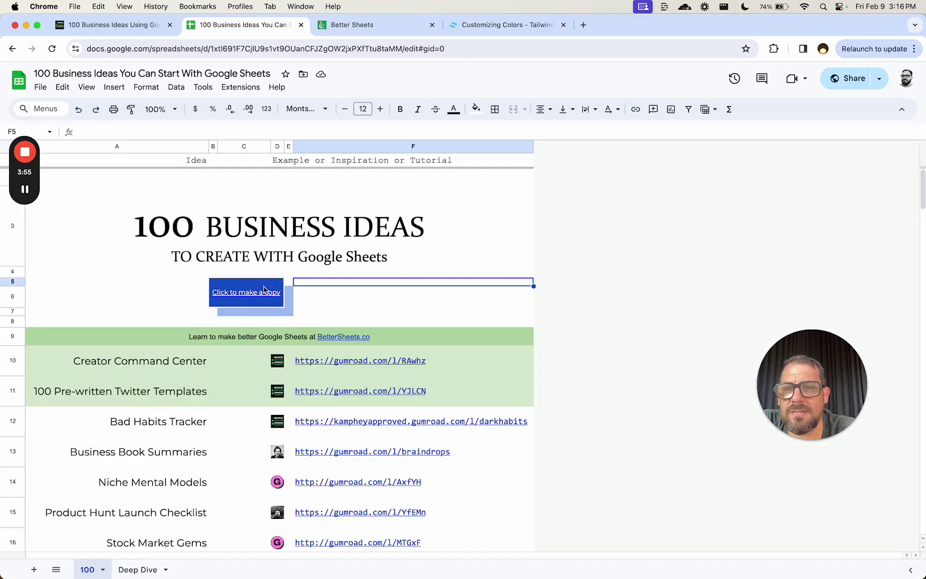
# Step: Fill the Click to make a copy button with custom #6ee7b7 and make its text bold dark grey
pyautogui.click(264, 290)
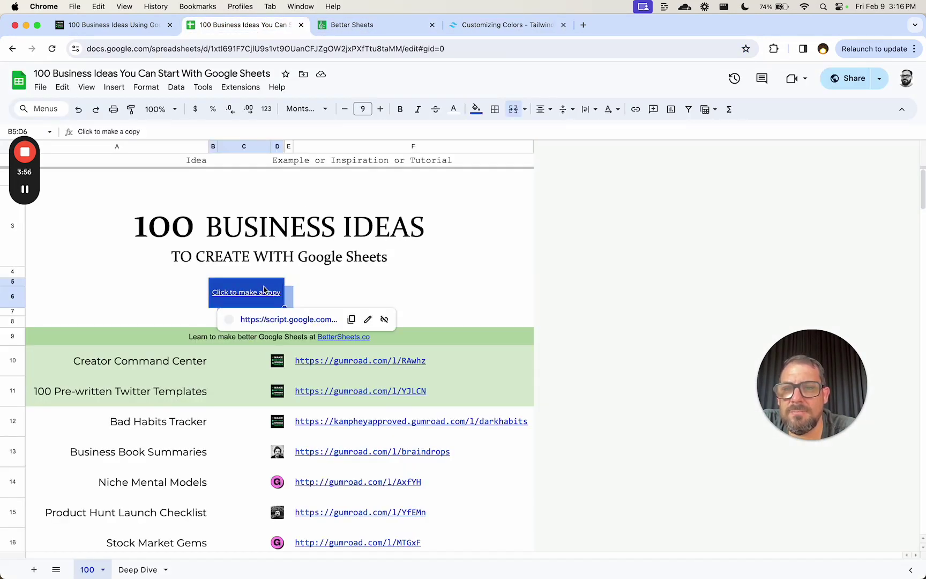
pyautogui.click(476, 109)
pyautogui.click(491, 295)
pyautogui.press('cmd+v')
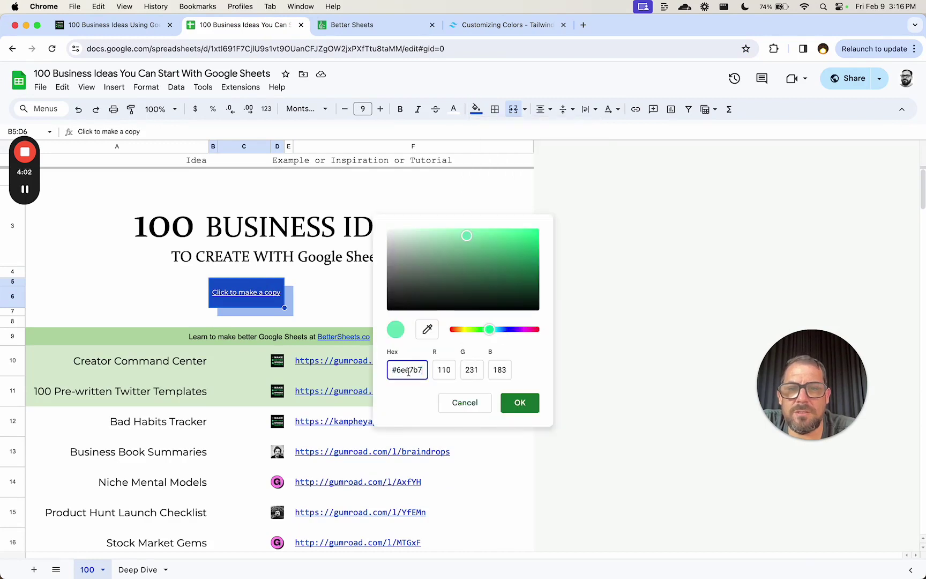
pyautogui.press('Return')
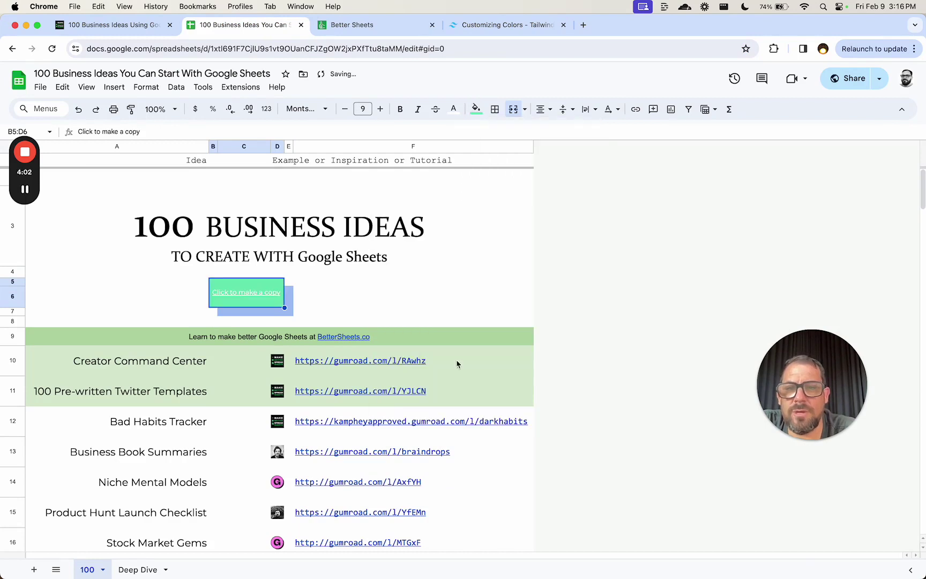
pyautogui.click(452, 111)
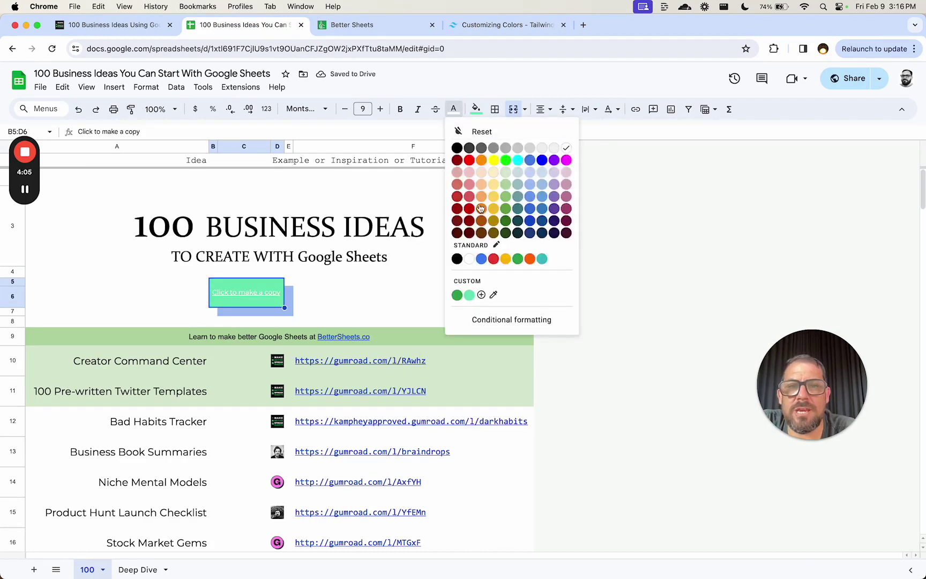
pyautogui.click(481, 148)
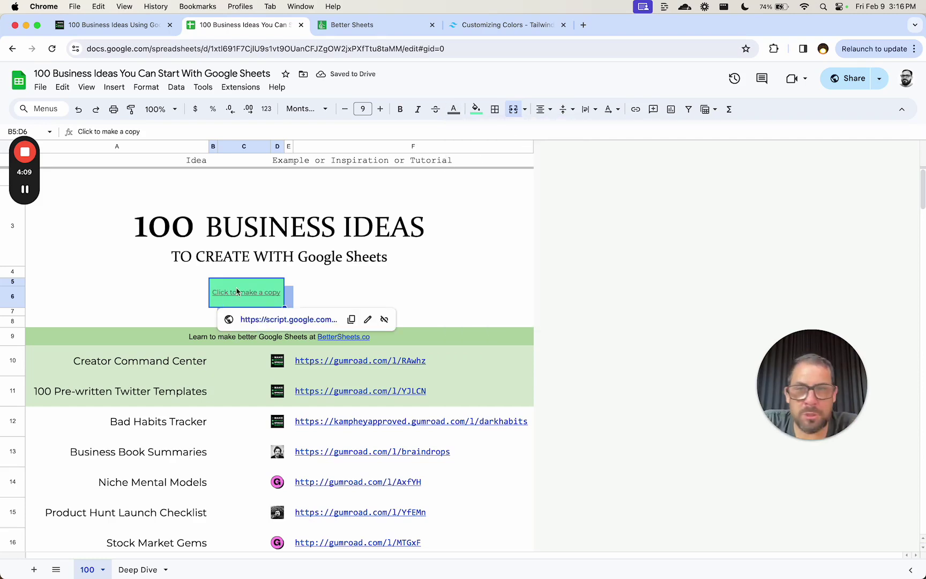
pyautogui.press('cmd+b')
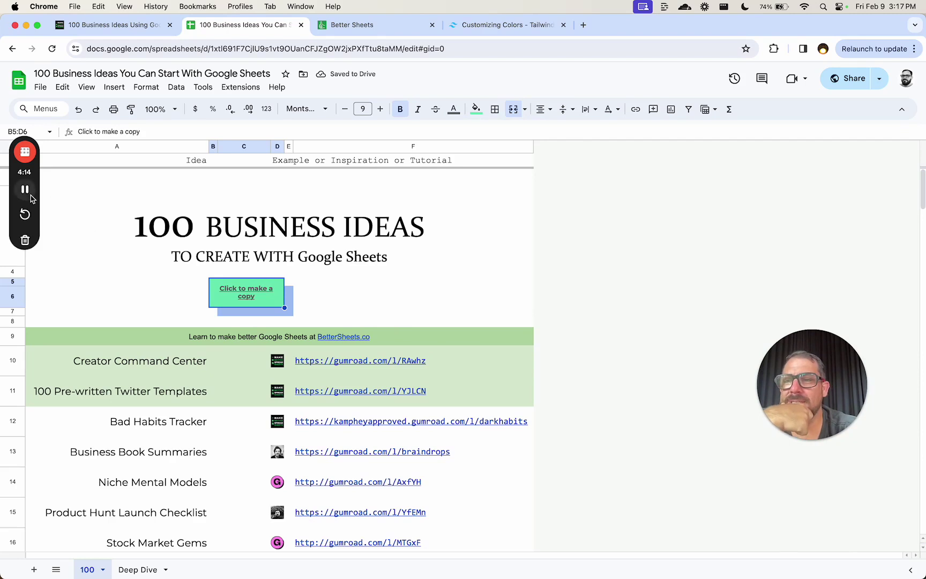
# Step: Fill cells C7:E7 below the button light green as a shadow
pyautogui.click(282, 313)
pyautogui.moveTo(287, 313); pyautogui.dragTo(290, 314)
pyautogui.click(476, 109)
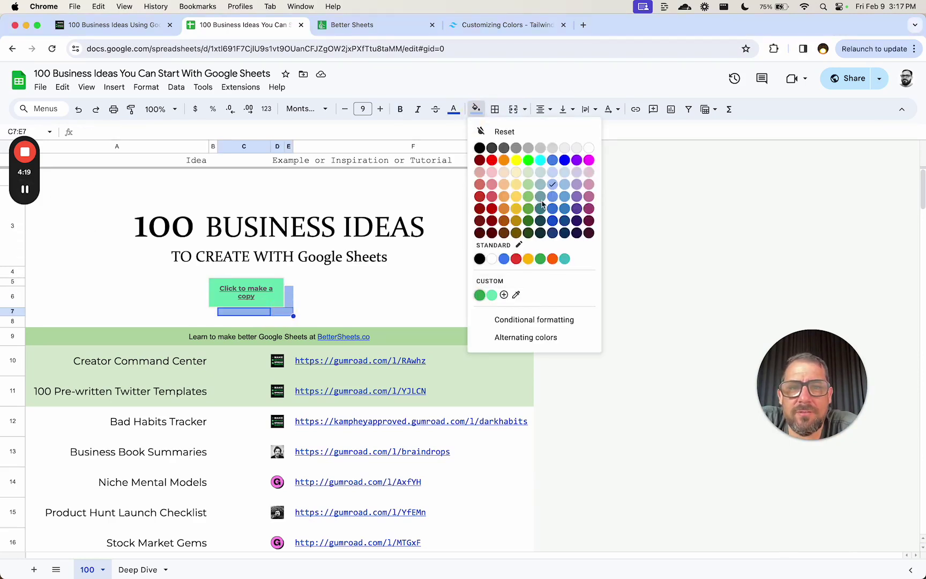
pyautogui.click(530, 177)
pyautogui.click(289, 293)
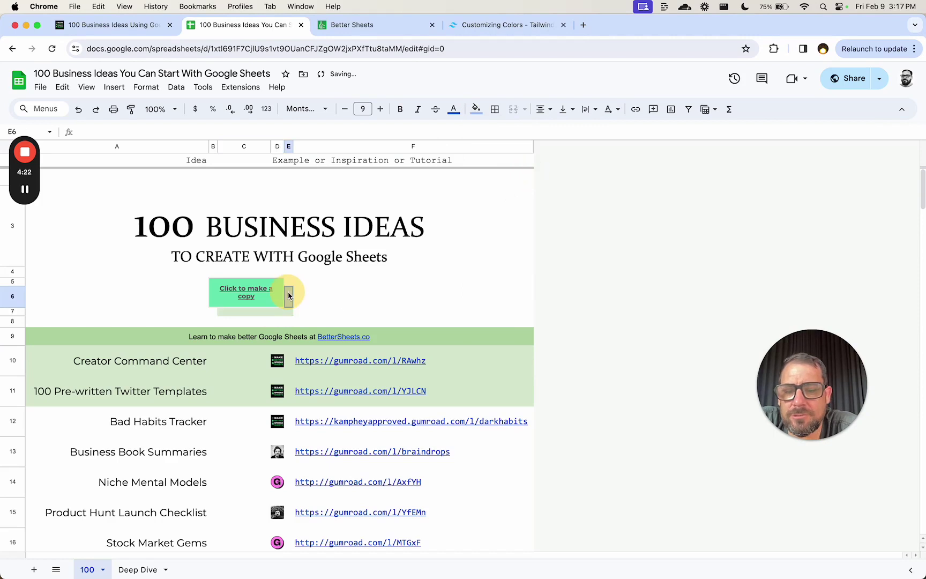
# Step: Clear the button cell and start a HYPERLINK formula using its existing link
pyautogui.click(243, 299)
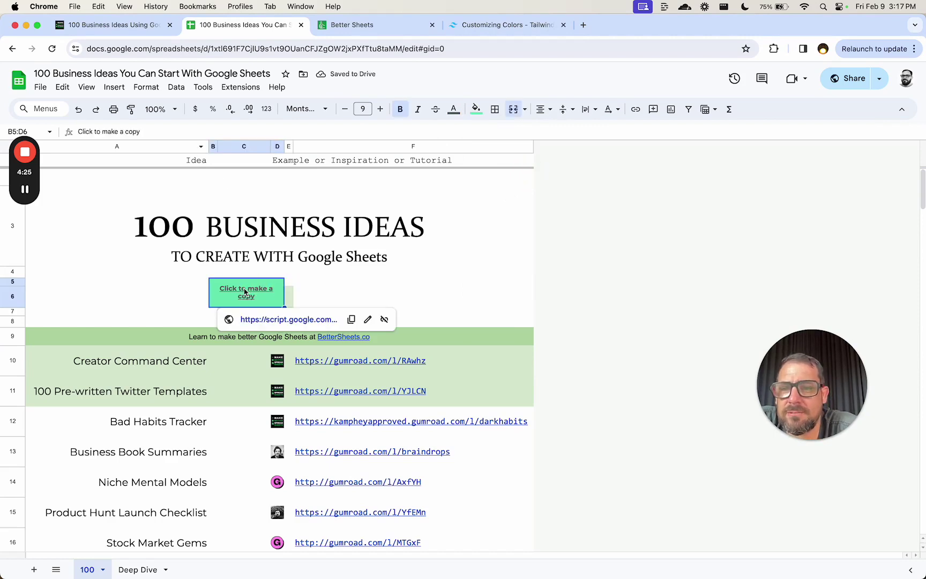
pyautogui.doubleClick(244, 292)
pyautogui.press('Escape')
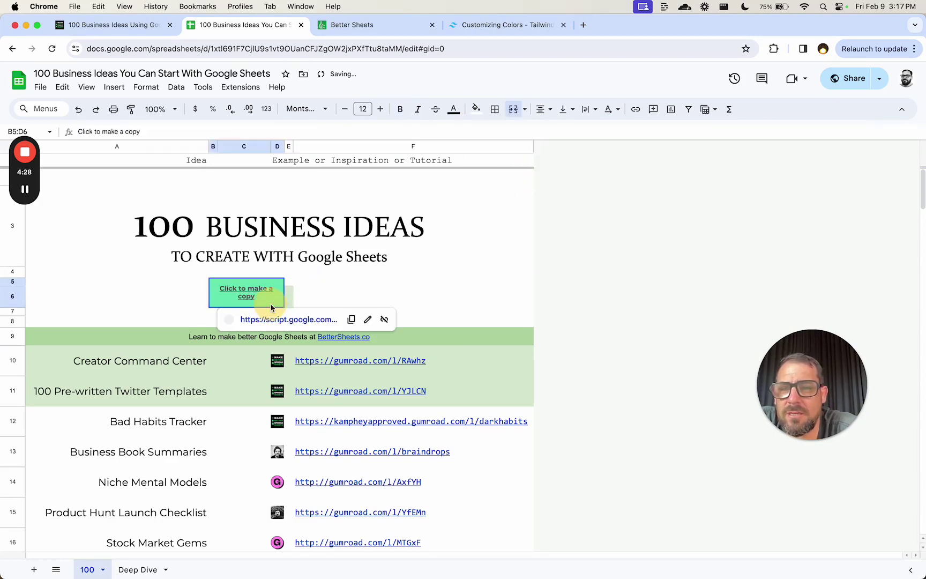
pyautogui.doubleClick(263, 299)
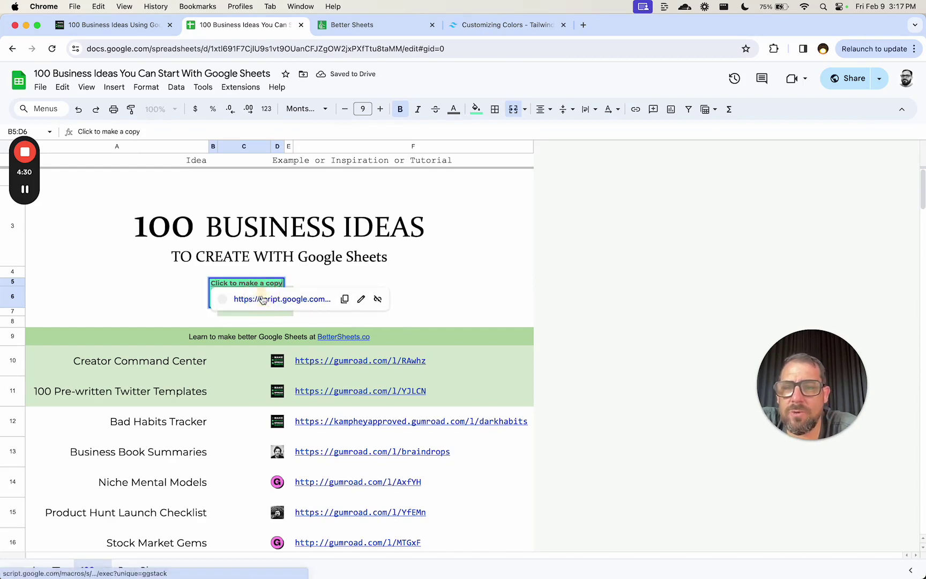
pyautogui.click(344, 300)
pyautogui.press('BackSpace')
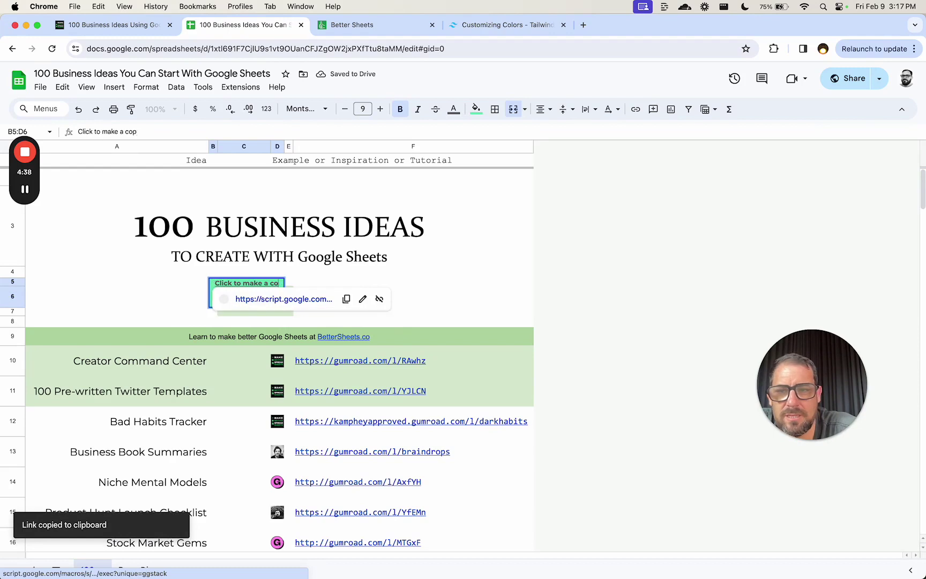
pyautogui.press('super+a')
pyautogui.press('BackSpace')
pyautogui.write('=HYPER')
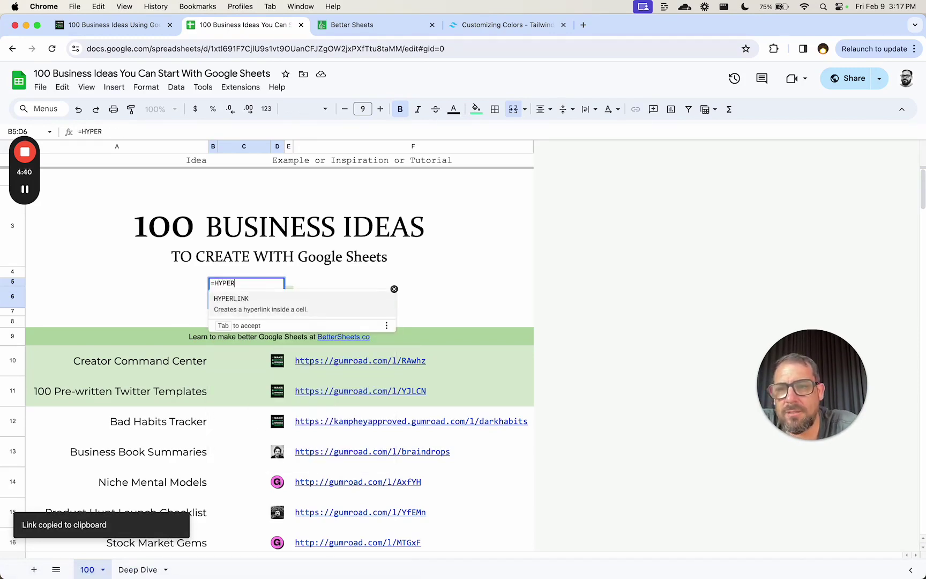
pyautogui.press('Tab')
pyautogui.write('"')
pyautogui.press('super+v')
pyautogui.write('"')
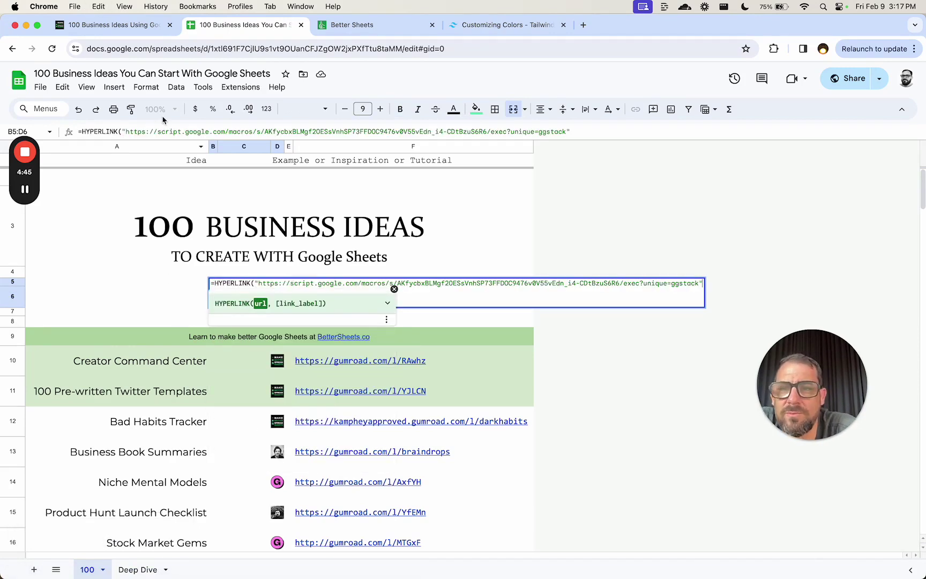
# Step: Swap in this spreadsheet's URL ending 'template/preview' and label the link 'MAKE A COPY'
pyautogui.click(317, 48)
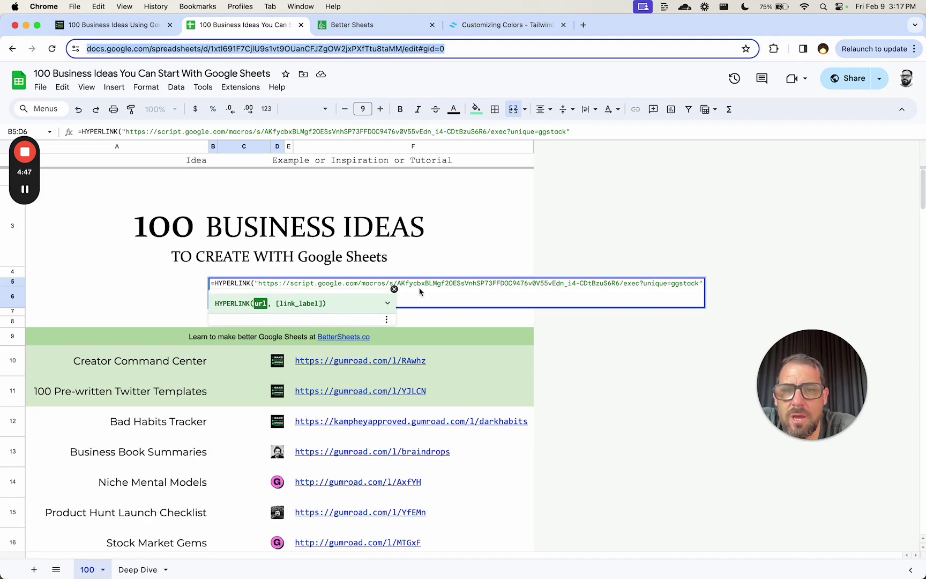
pyautogui.click(420, 290)
pyautogui.moveTo(259, 283); pyautogui.dragTo(695, 282)
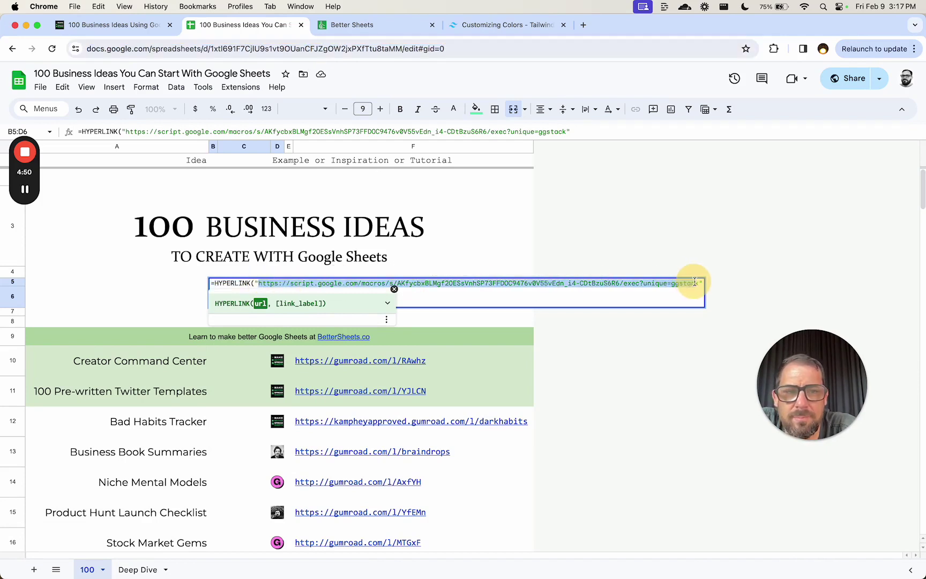
pyautogui.press('super+v')
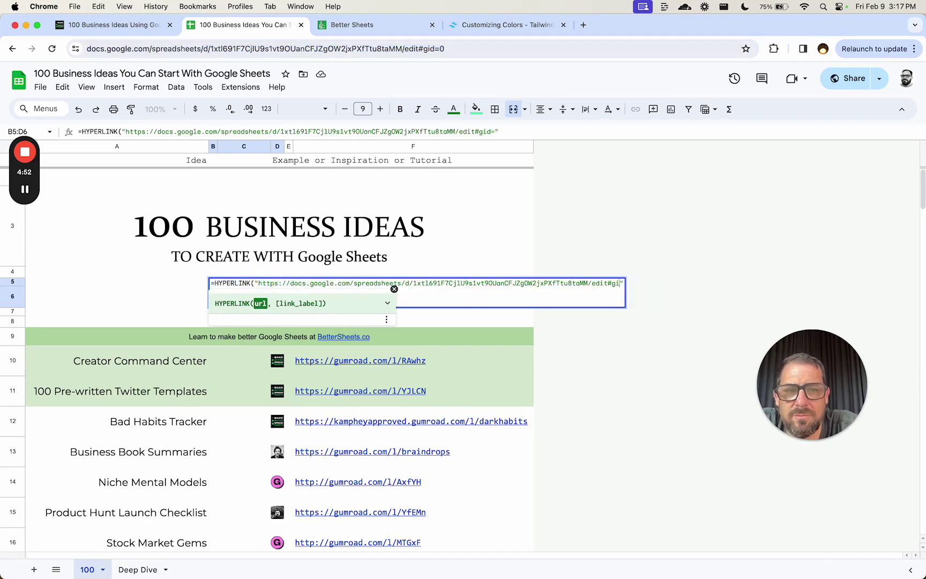
pyautogui.write('template/preview","')
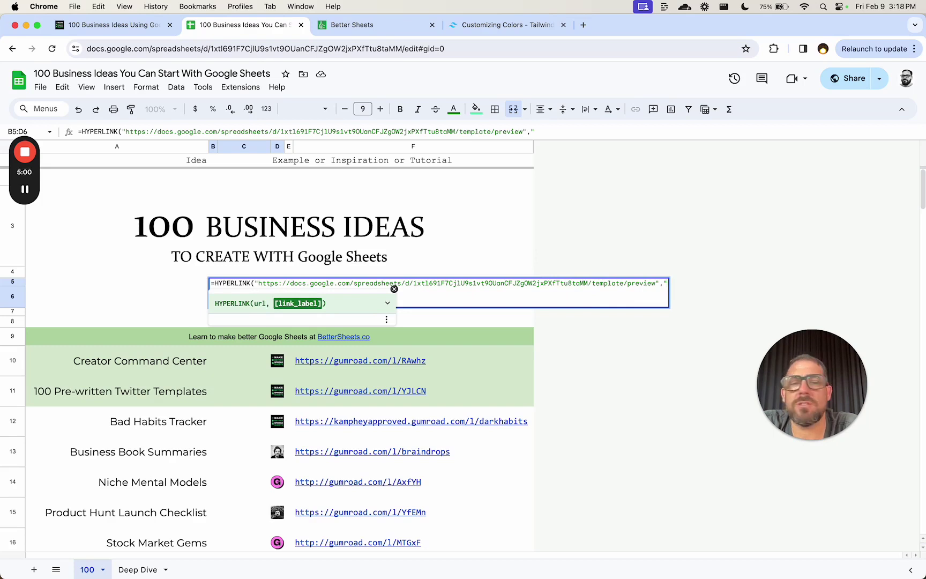
pyautogui.write('MAKE A COPY")')
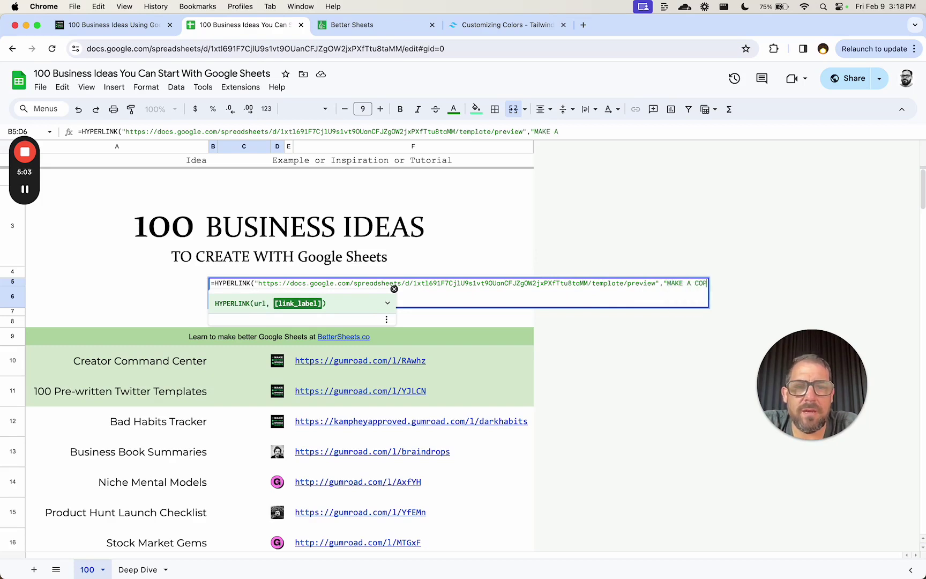
pyautogui.press('Return')
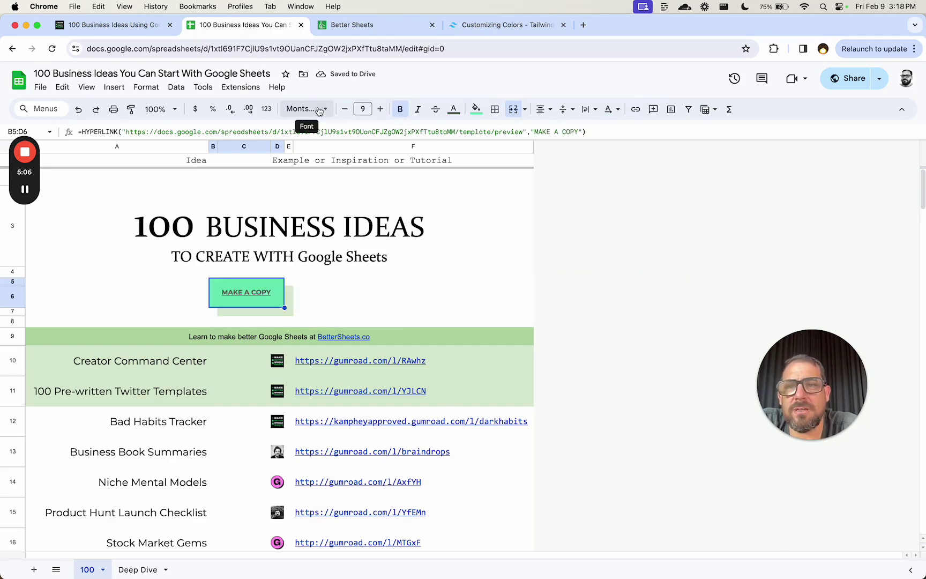
# Step: Try Constantia, Bungee and Cabin on the button label, bold it, then settle on Arial Black
pyautogui.click(307, 108)
pyautogui.click(331, 225)
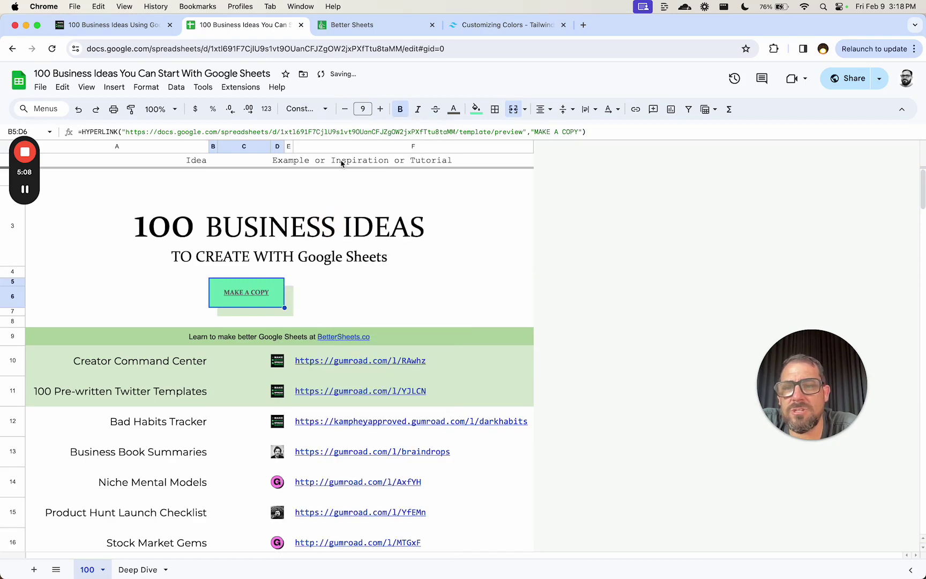
pyautogui.click(302, 109)
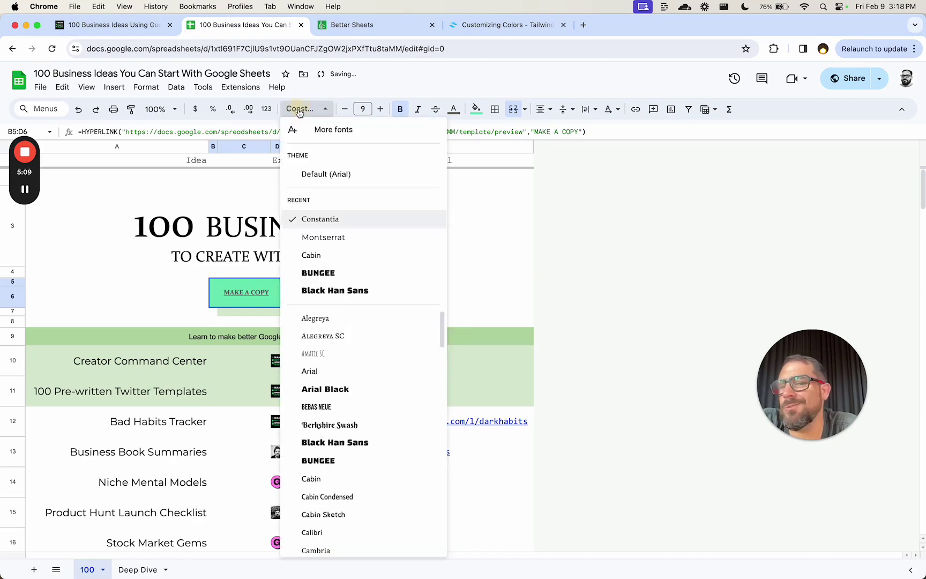
pyautogui.click(329, 273)
pyautogui.click(308, 109)
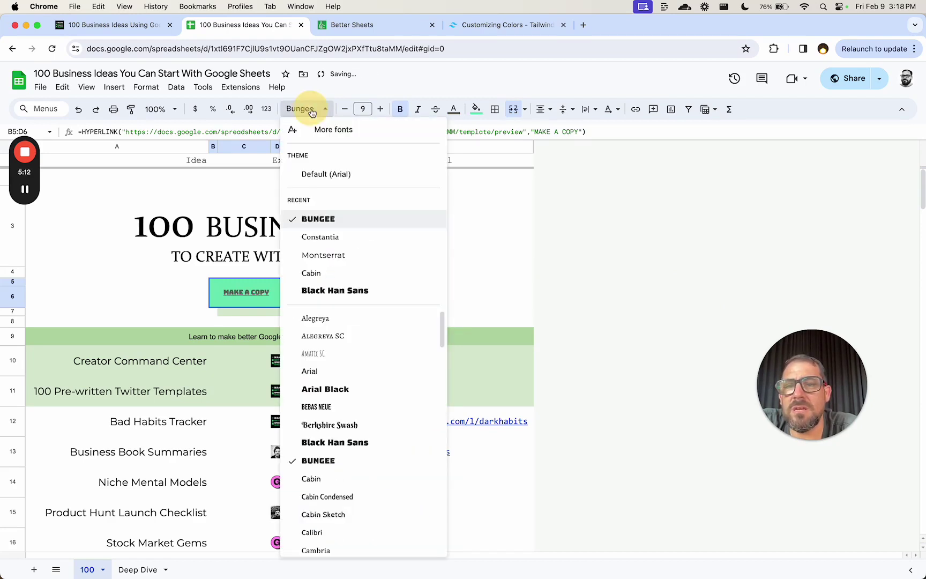
pyautogui.click(326, 271)
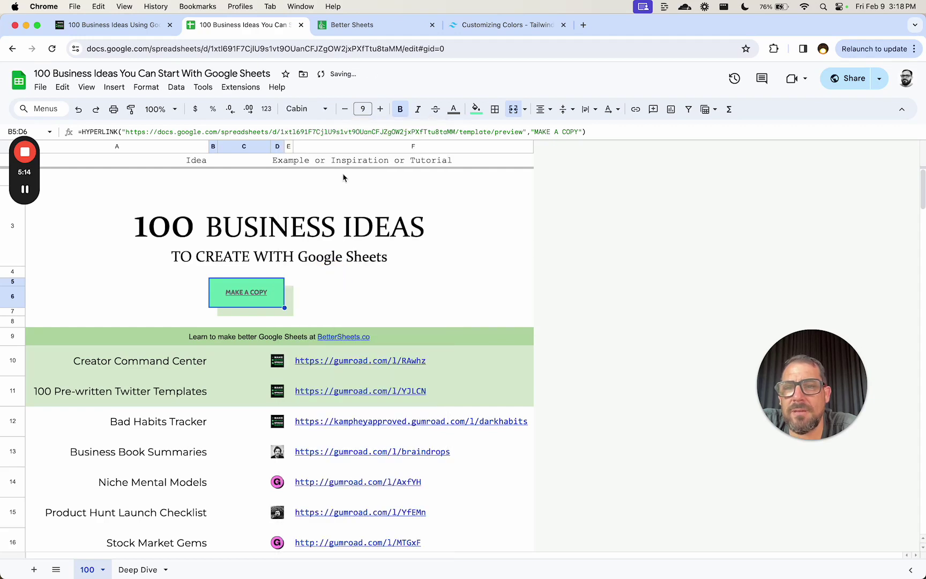
pyautogui.click(406, 110)
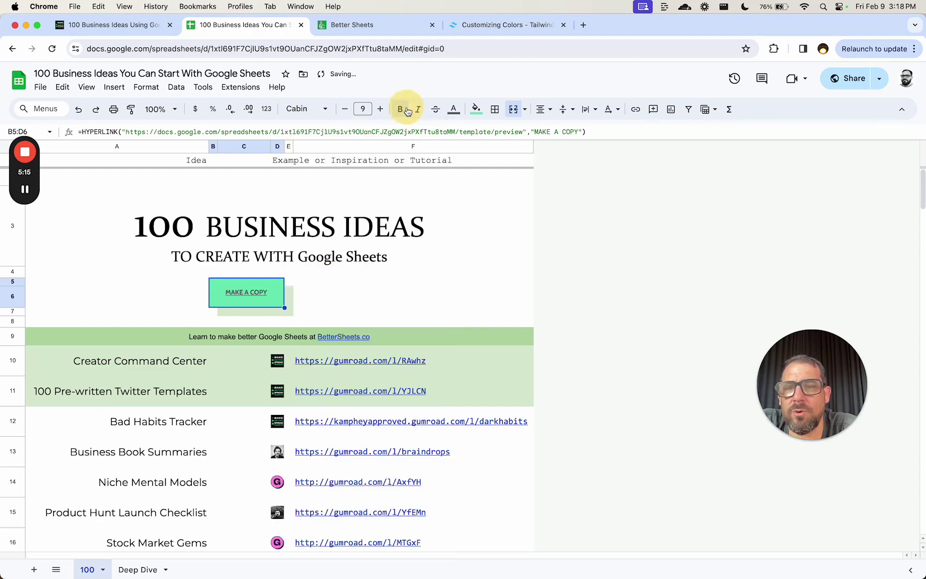
pyautogui.click(305, 109)
pyautogui.click(331, 389)
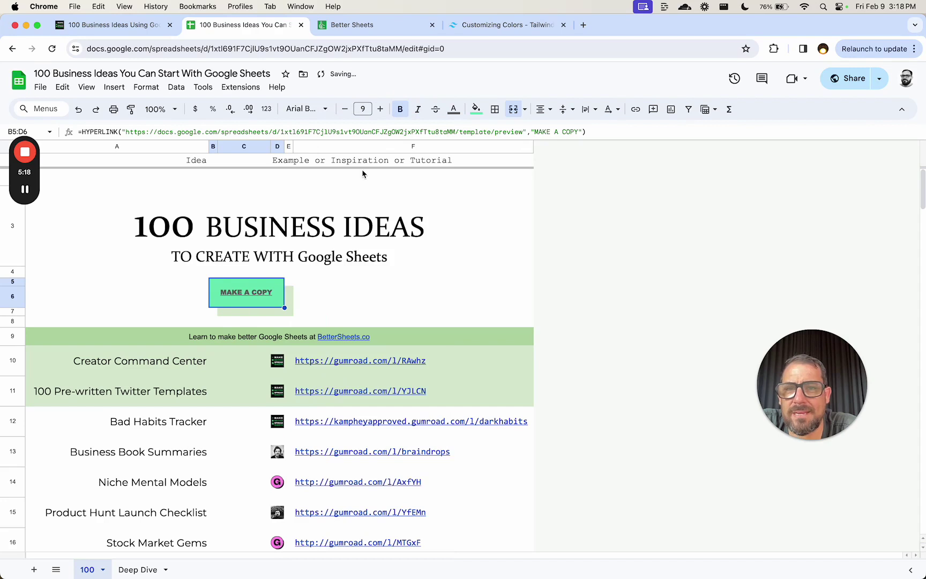
# Step: Set the MAKE A COPY label's font size to 11
pyautogui.click(358, 110)
pyautogui.click(380, 109)
pyautogui.click(380, 109)
pyautogui.click(379, 108)
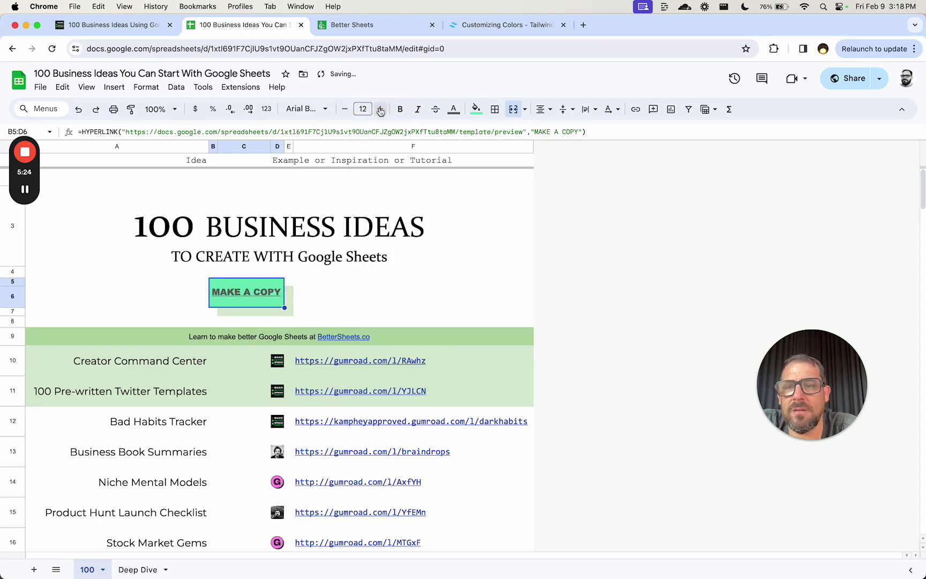
pyautogui.click(347, 292)
pyautogui.click(280, 299)
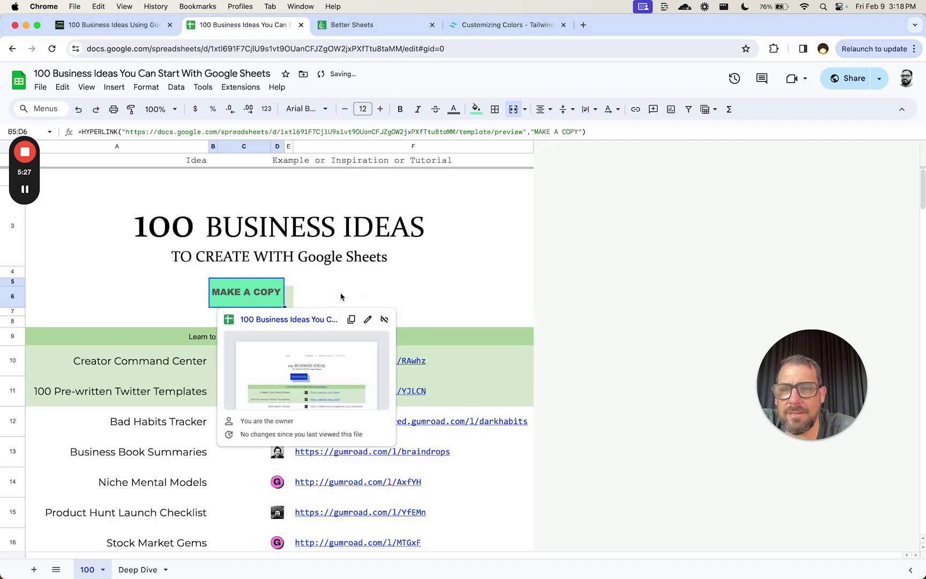
pyautogui.click(363, 109)
pyautogui.write('11')
pyautogui.press('Return')
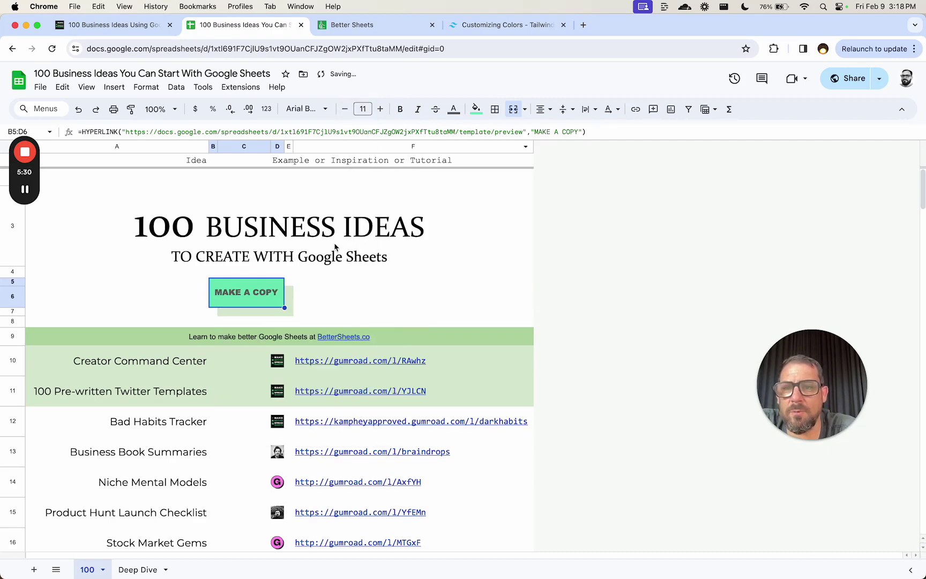
pyautogui.click(309, 282)
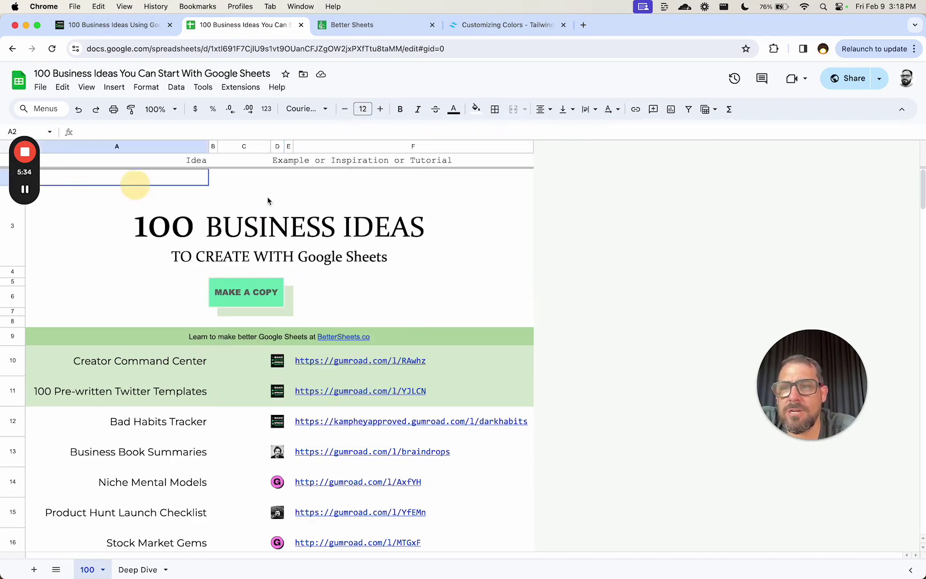
# Step: Try beige and light green fills on the title rows, undoing the beige
pyautogui.moveTo(135, 182); pyautogui.dragTo(508, 323)
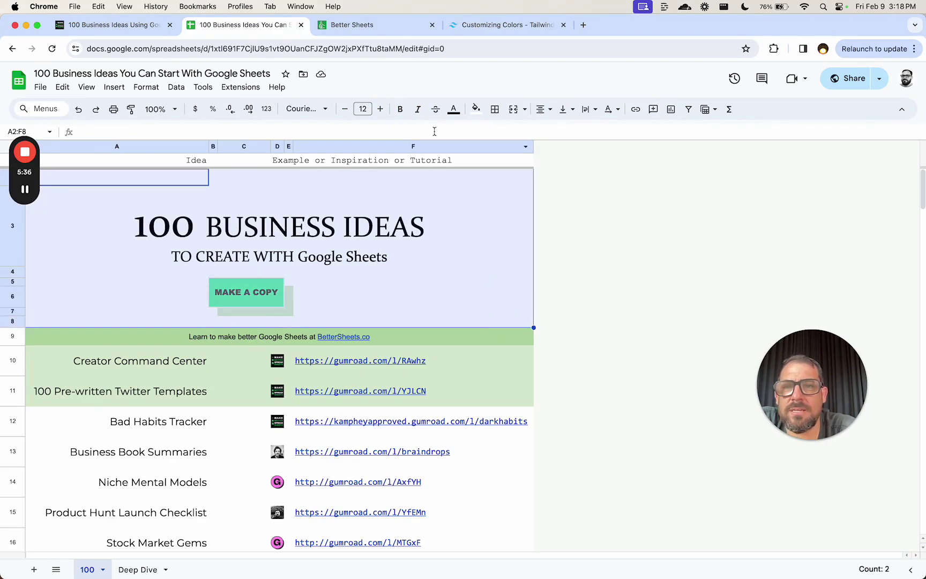
pyautogui.click(476, 109)
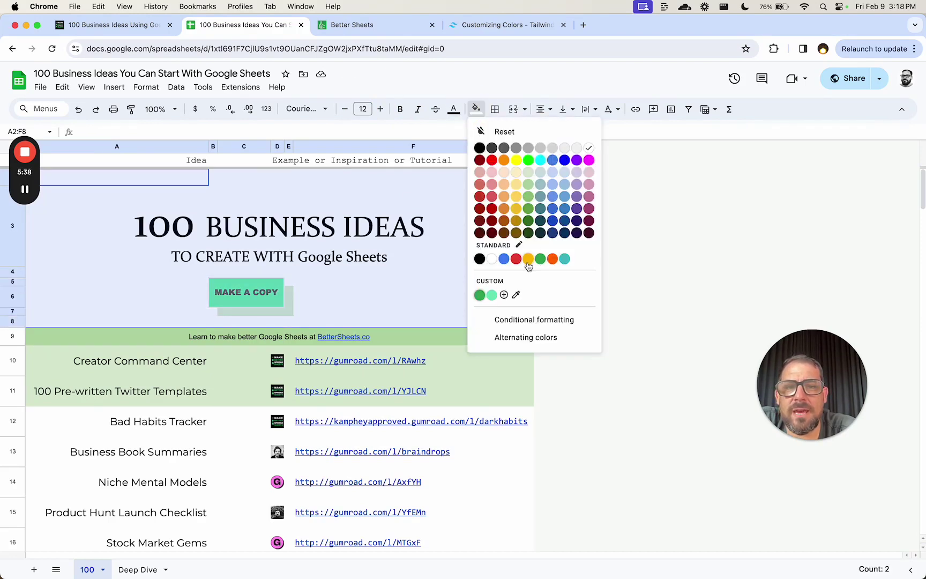
pyautogui.click(513, 174)
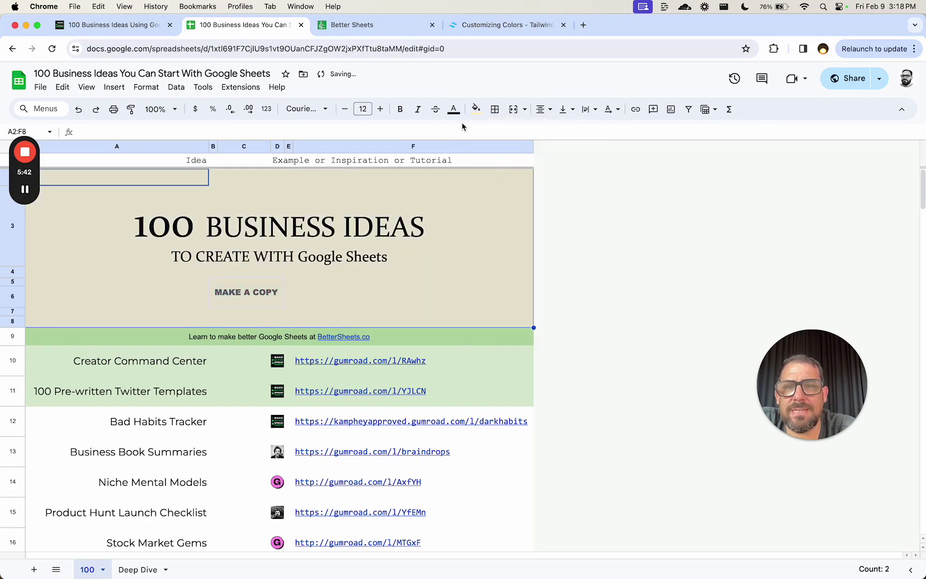
pyautogui.press('super+z')
pyautogui.keyDown('shift'); pyautogui.click(529, 260); pyautogui.keyUp('shift')
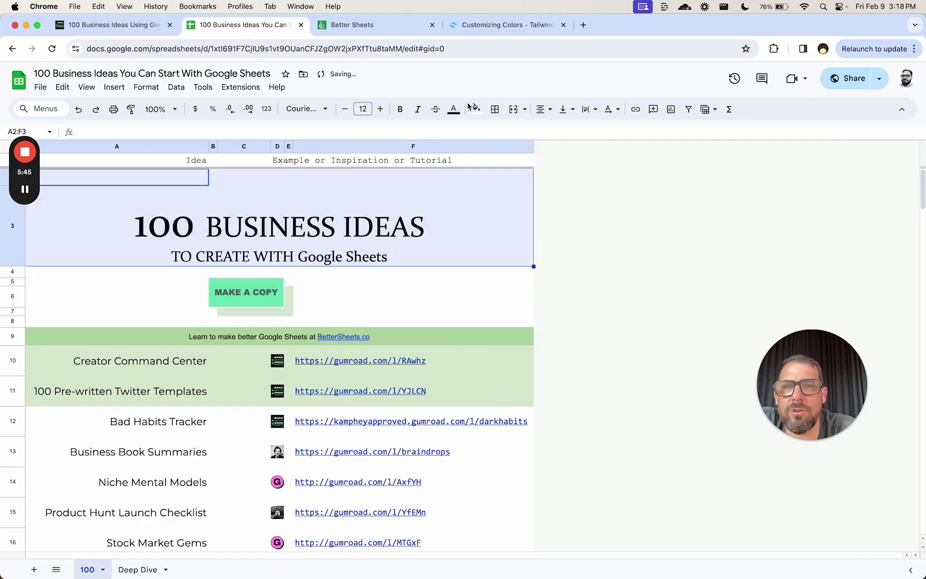
pyautogui.click(475, 109)
pyautogui.click(529, 180)
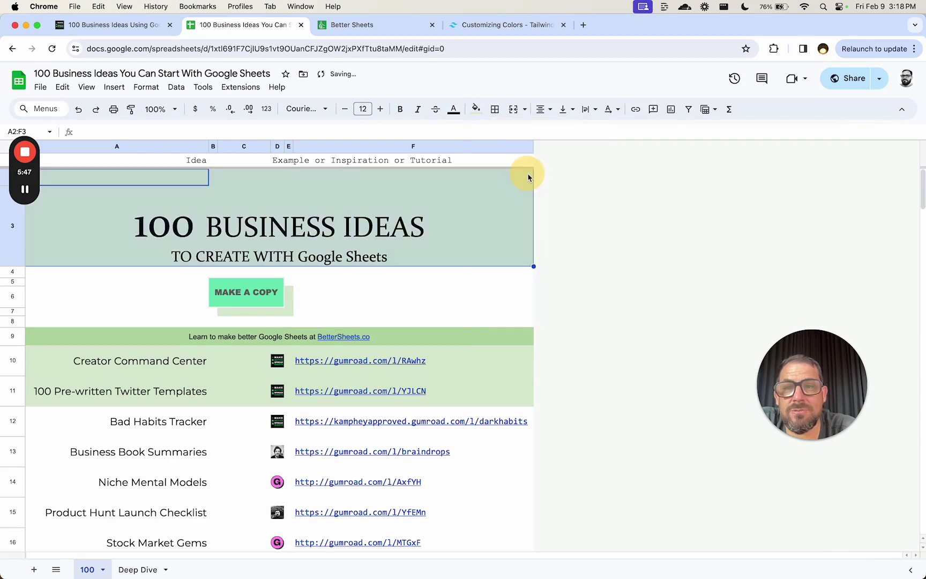
pyautogui.click(339, 206)
pyautogui.moveTo(81, 267)
pyautogui.mouseDown()
pyautogui.moveTo(41, 293)
pyautogui.moveTo(56, 323)
pyautogui.mouseUp()
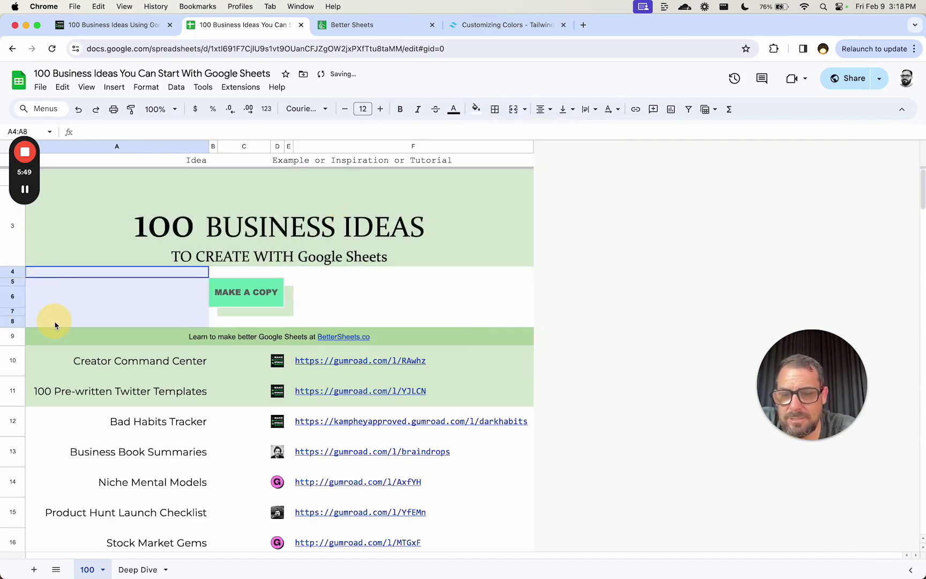
pyautogui.click(209, 276)
pyautogui.moveTo(208, 275); pyautogui.dragTo(531, 271)
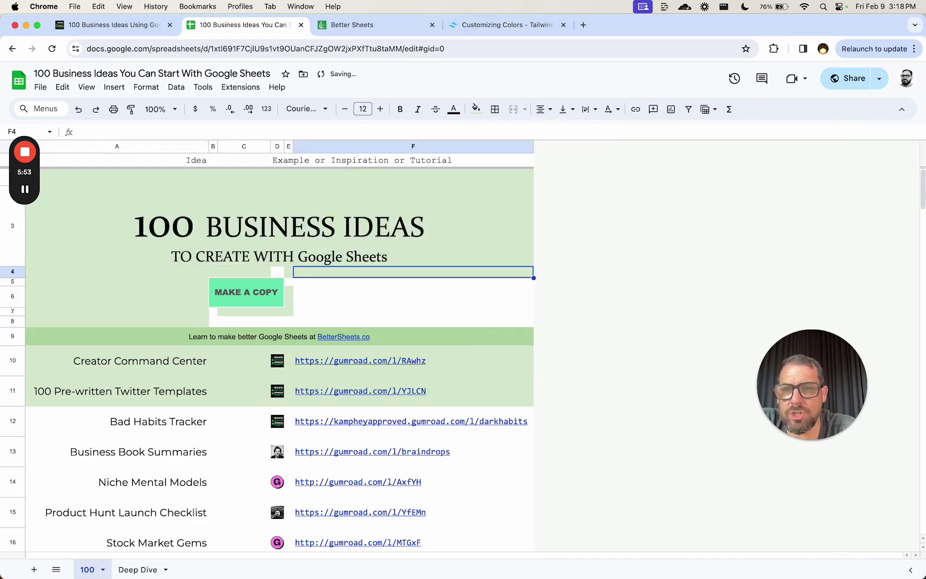
pyautogui.click(90, 189)
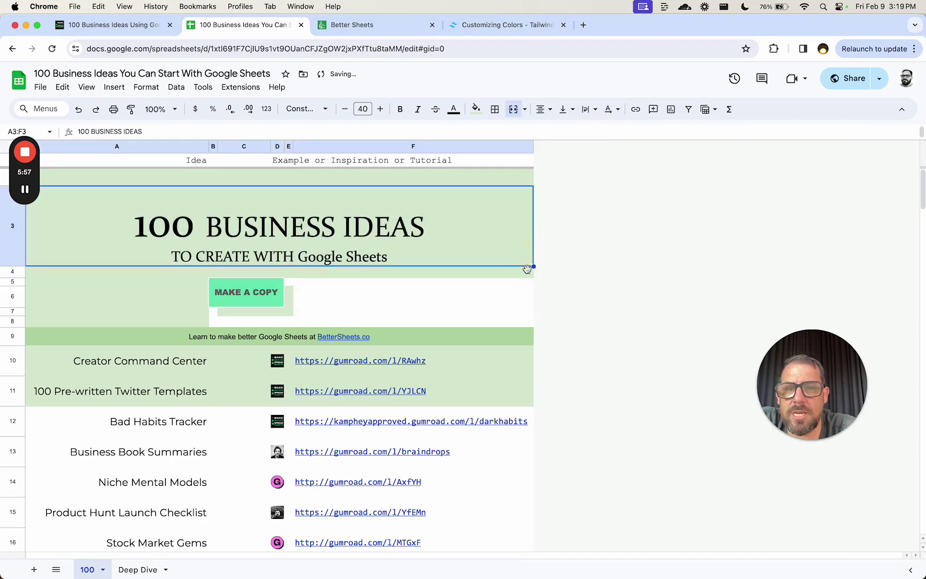
# Step: Fill the title block A2:F4 with the custom pale cream #fffbf1
pyautogui.moveTo(527, 271); pyautogui.dragTo(39, 183)
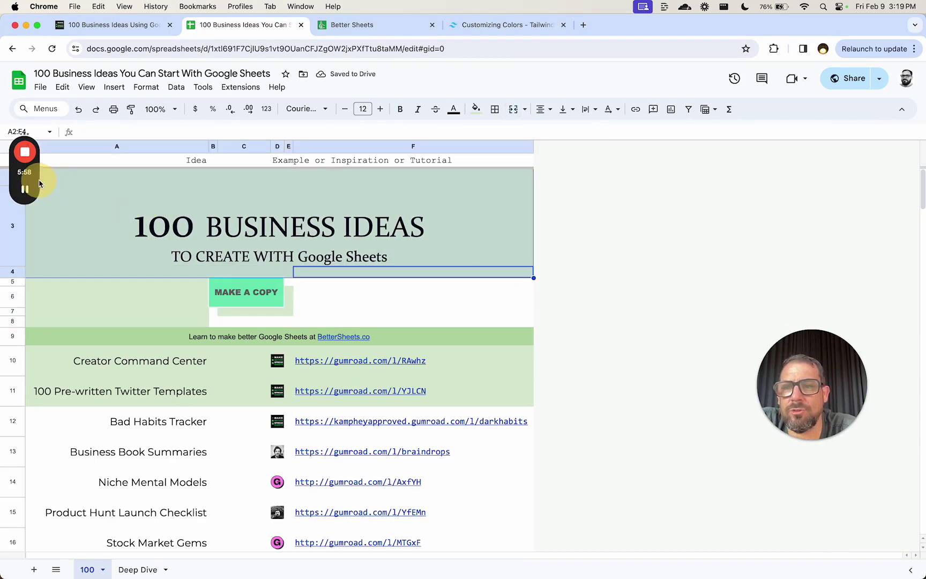
pyautogui.click(474, 109)
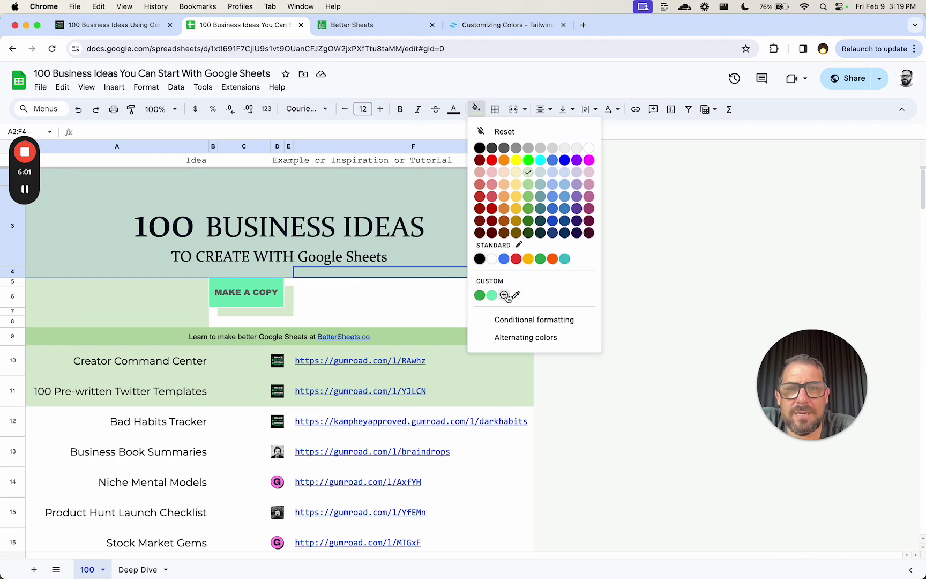
pyautogui.click(518, 174)
pyautogui.click(475, 110)
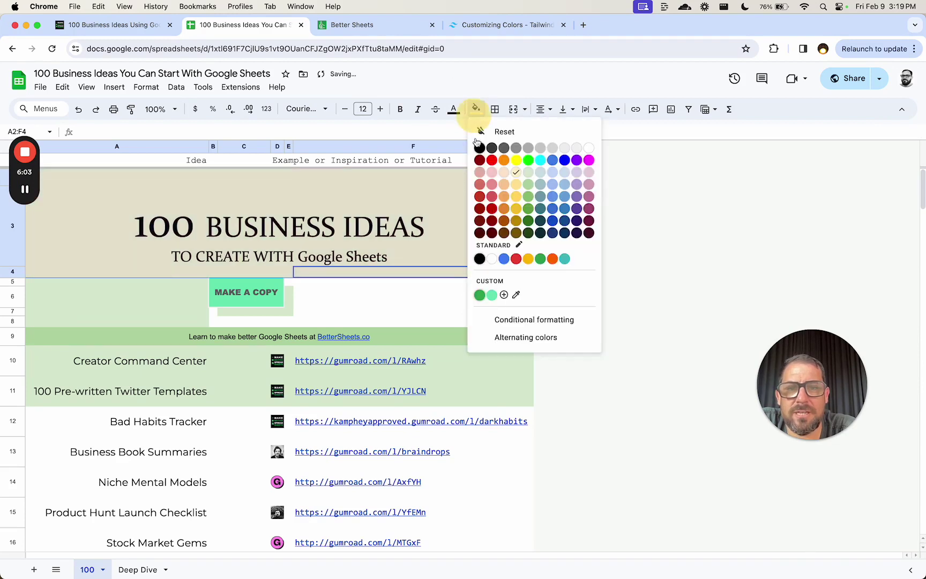
pyautogui.click(506, 296)
pyautogui.moveTo(414, 229); pyautogui.dragTo(395, 228)
pyautogui.click(519, 402)
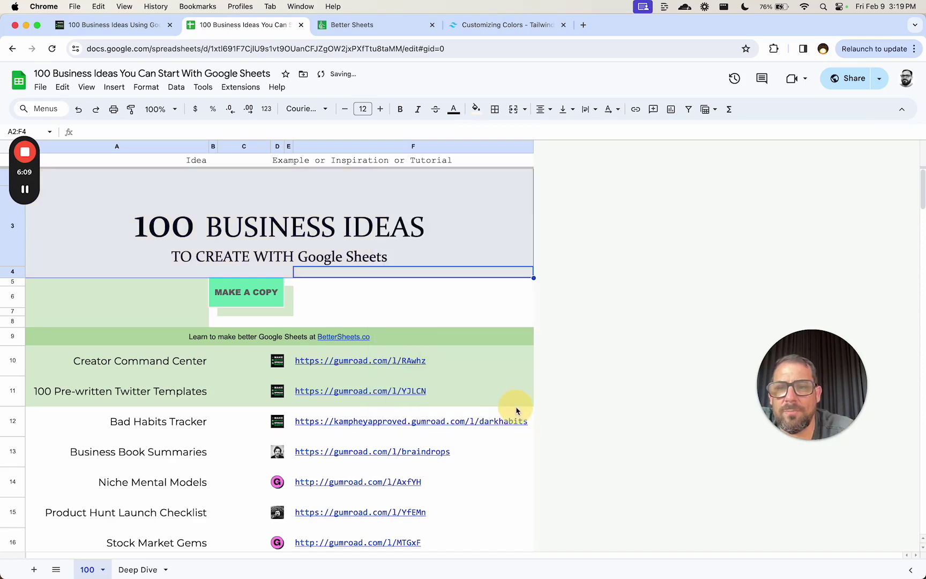
pyautogui.click(164, 273)
pyautogui.moveTo(90, 183); pyautogui.dragTo(198, 227)
pyautogui.click(453, 109)
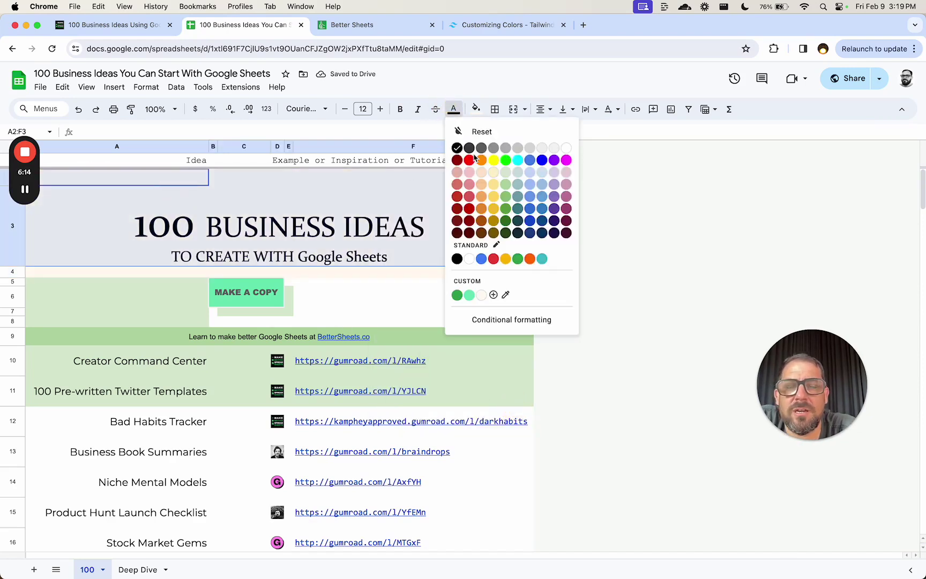
# Step: Give the header row A1:F1 the dark custom text colour
pyautogui.click(493, 295)
pyautogui.doubleClick(414, 369)
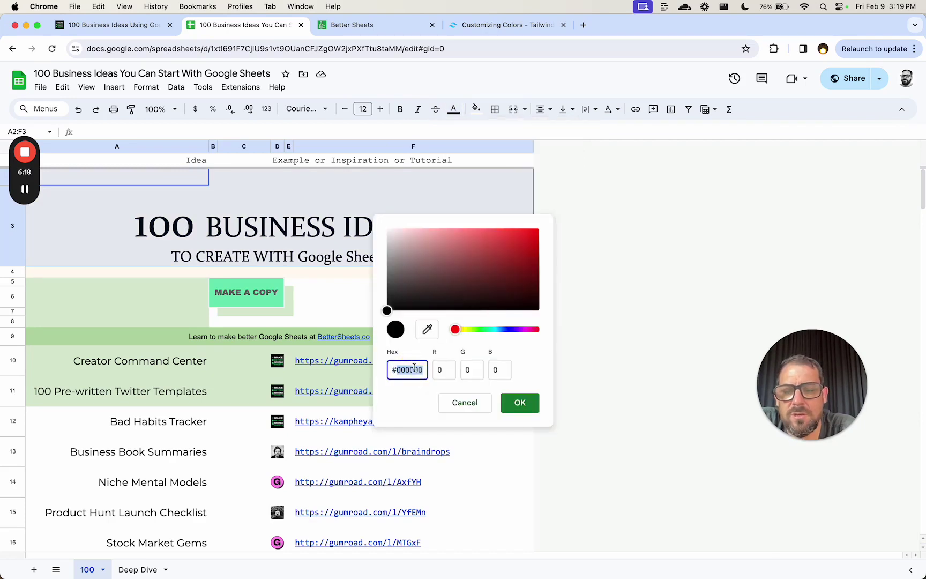
pyautogui.press('Escape')
pyautogui.click(333, 249)
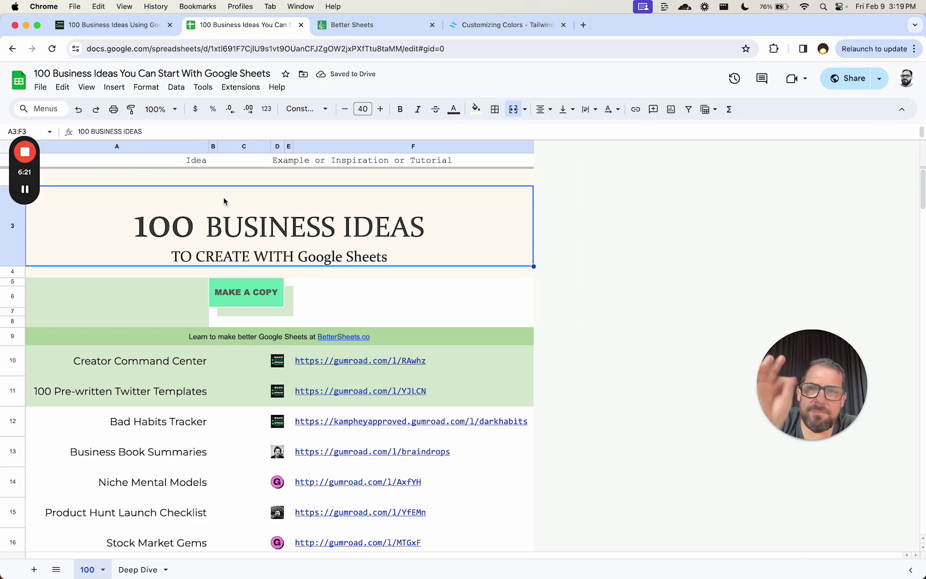
pyautogui.moveTo(131, 166); pyautogui.dragTo(316, 159)
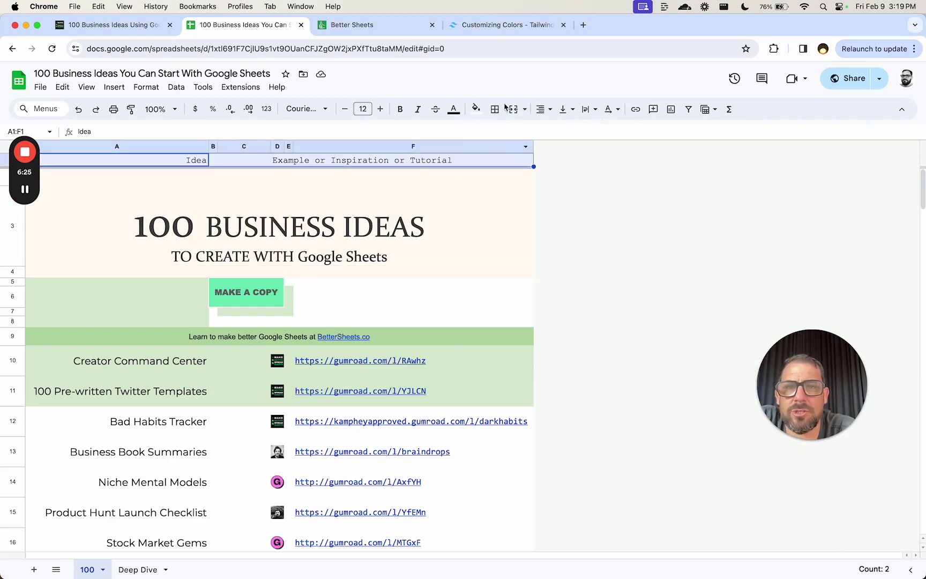
pyautogui.click(475, 108)
pyautogui.click(453, 109)
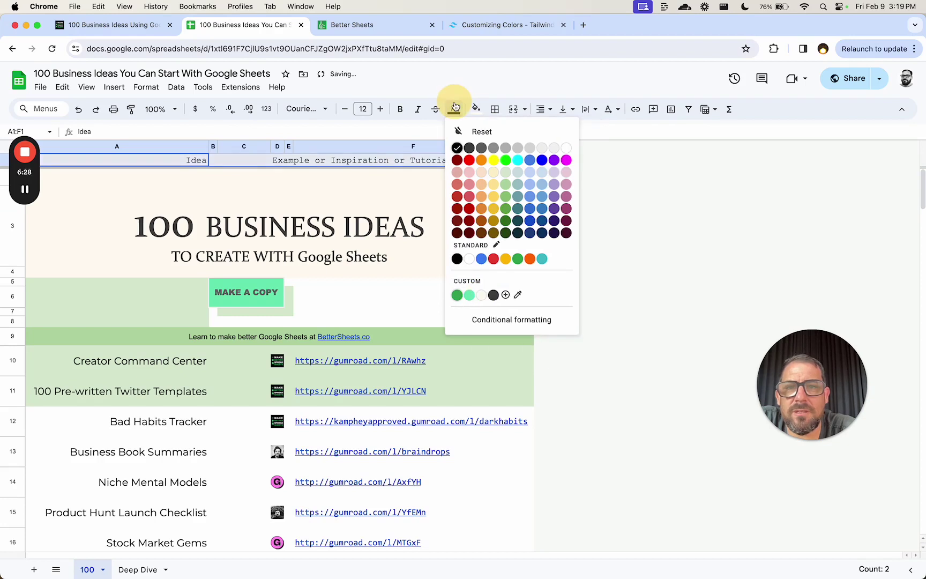
pyautogui.click(493, 294)
# Step: Fill A5:A8 beside the MAKE A COPY button with the cream custom colour
pyautogui.moveTo(116, 282); pyautogui.dragTo(115, 323)
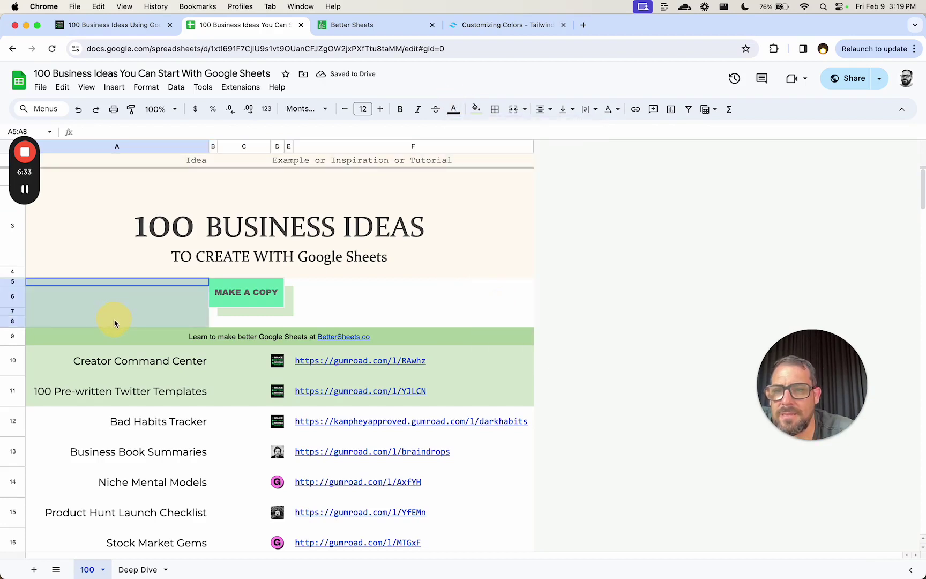
pyautogui.click(476, 109)
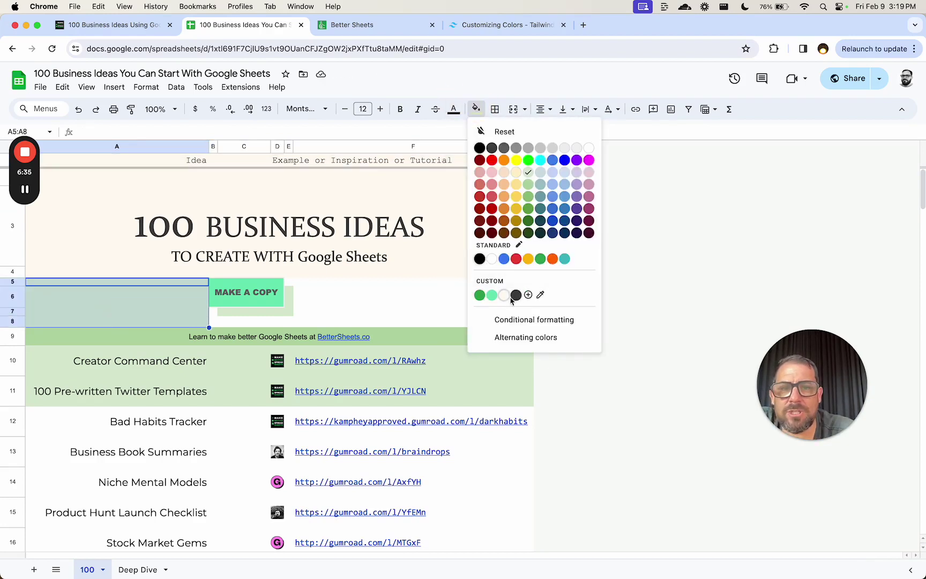
pyautogui.click(505, 295)
pyautogui.click(212, 320)
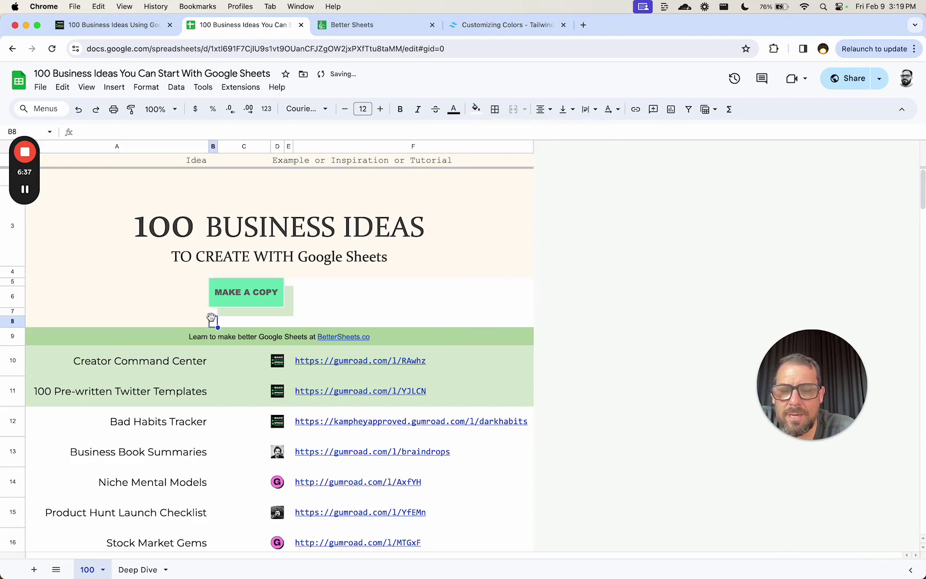
pyautogui.press('Right')
pyautogui.press('Right')
pyautogui.press('Right')
pyautogui.press('Right')
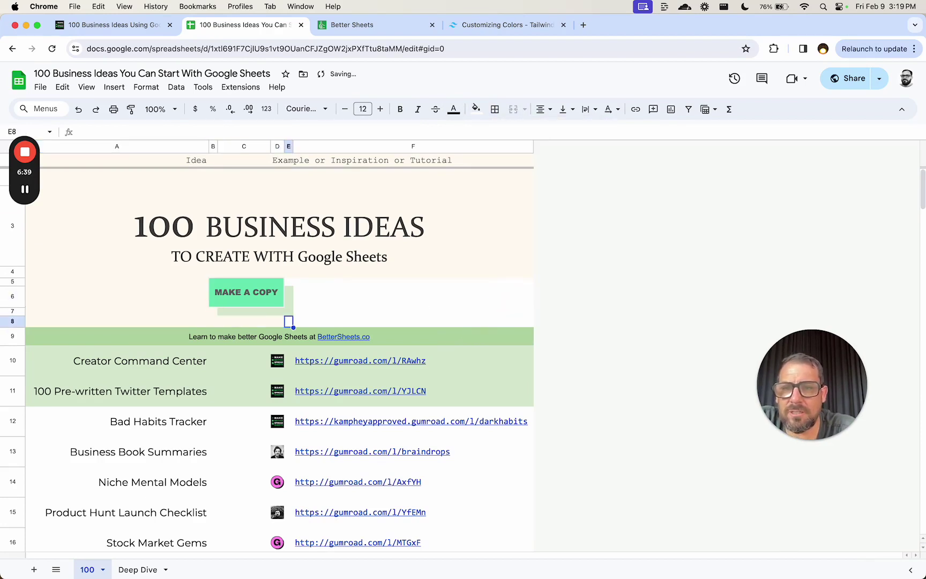
pyautogui.press('Up')
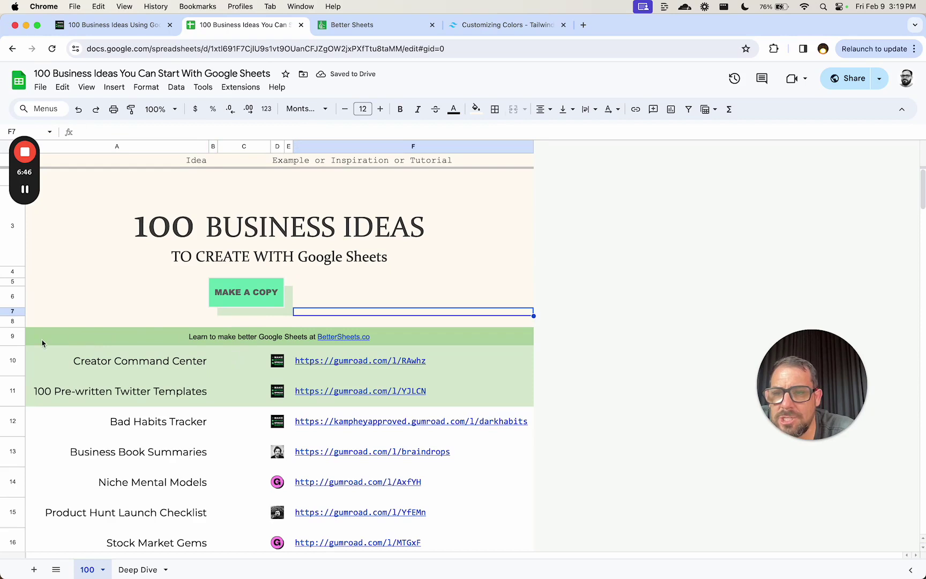
pyautogui.click(41, 338)
pyautogui.click(475, 108)
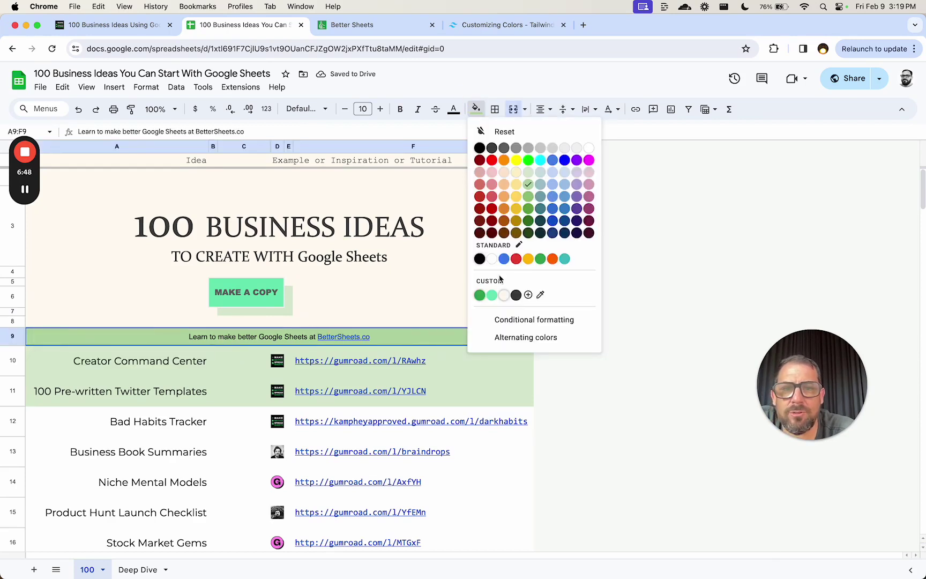
# Step: Give the row 9 BetterSheets.co banner a mint fill and Arial Black text, then start selecting row 10
pyautogui.click(491, 295)
pyautogui.click(305, 109)
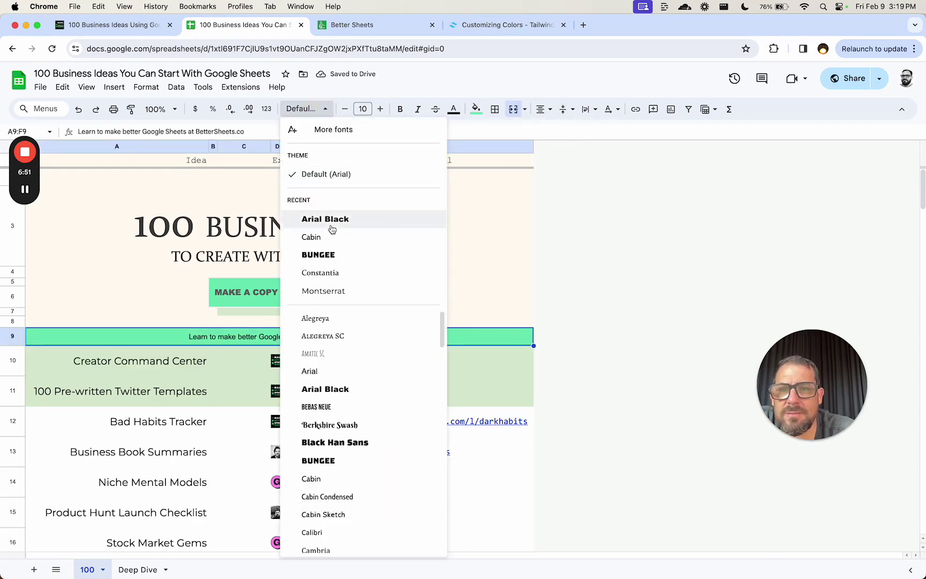
pyautogui.click(329, 273)
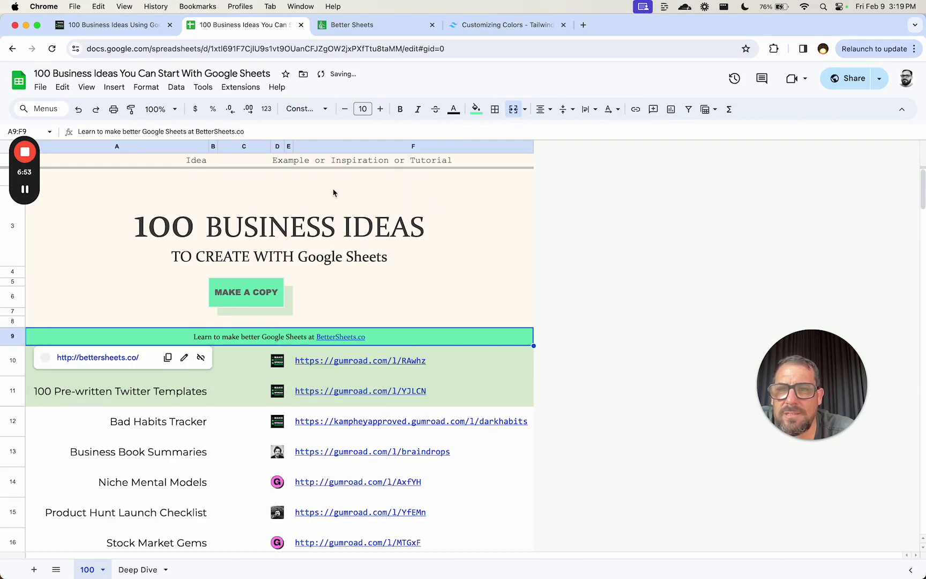
pyautogui.click(305, 109)
pyautogui.click(322, 236)
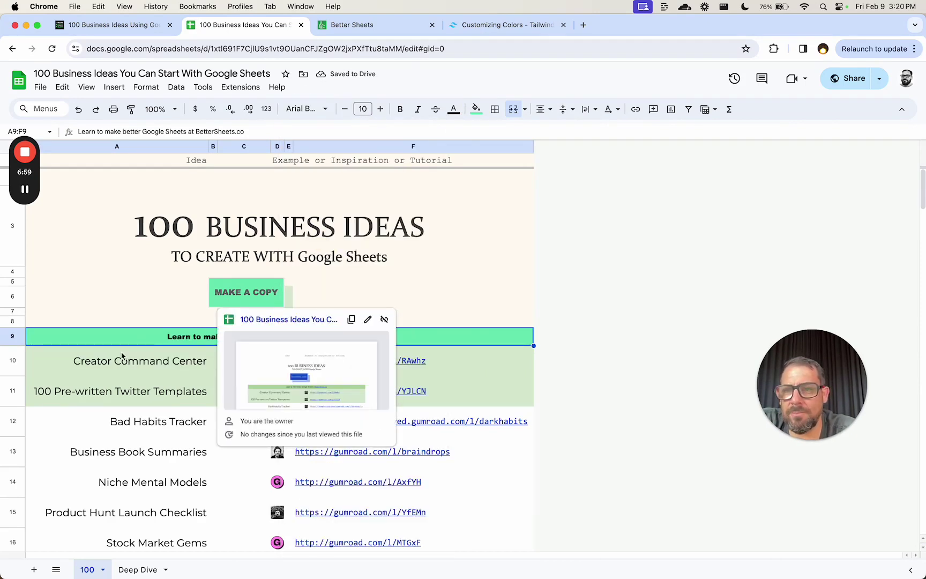
pyautogui.click(101, 367)
pyautogui.hotkey('shift', 'Right')
pyautogui.hotkey('shift', 'Right')
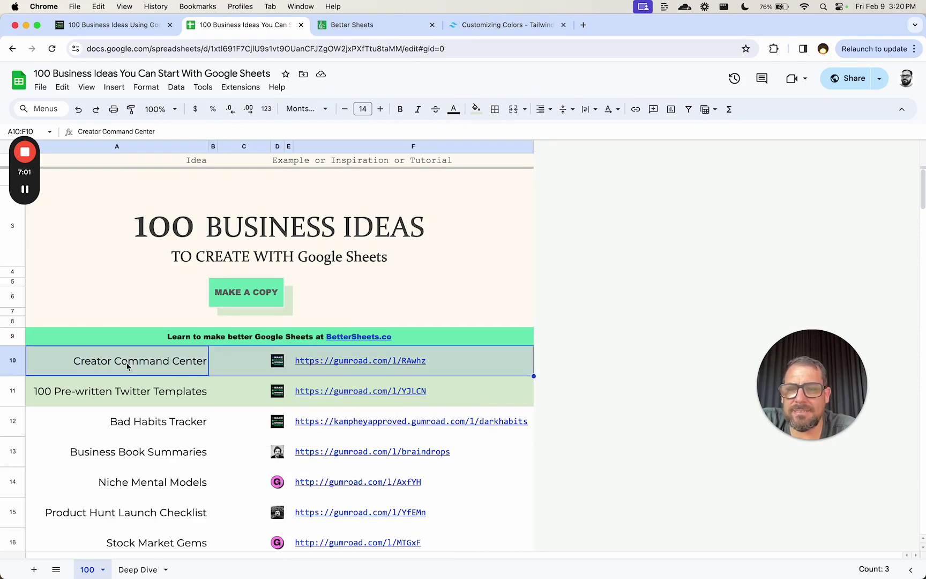
# Step: Set the idea rows A10:F109 to Constantia
pyautogui.press('super+shift+Down')
pyautogui.scroll(20, 127, 367)
pyautogui.click(306, 109)
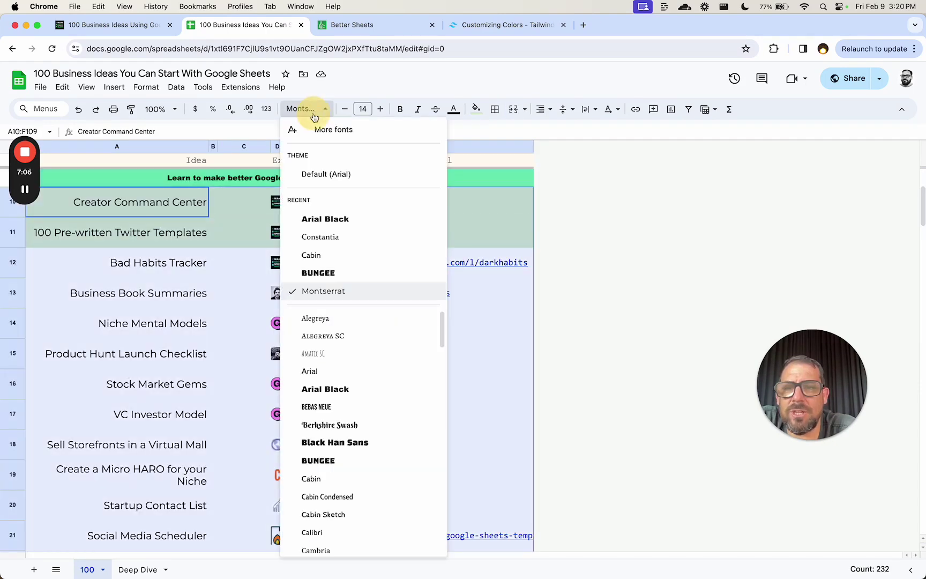
pyautogui.click(328, 242)
# Step: Give the idea names in A10:A109 the dark custom text colour
pyautogui.click(204, 239)
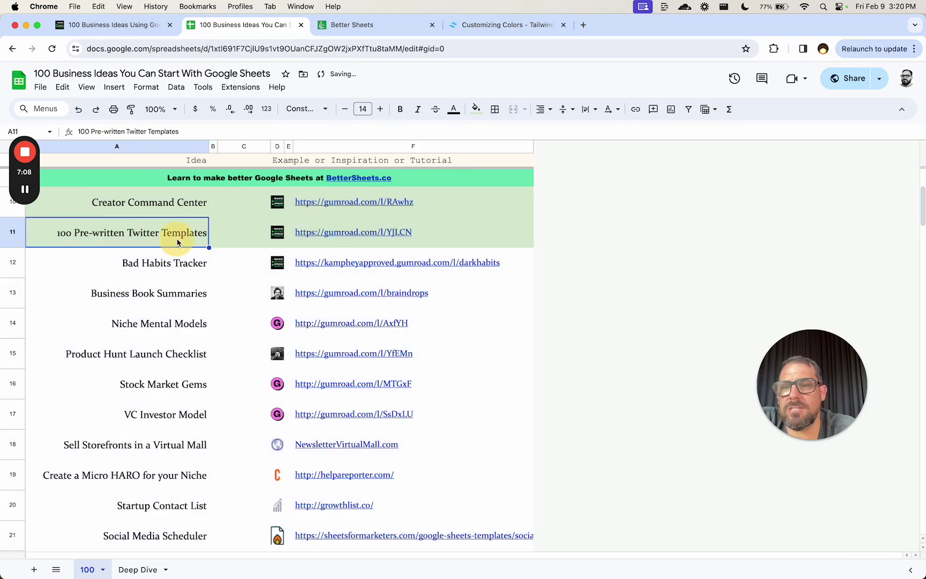
pyautogui.press('Up')
pyautogui.press('super+shift+Down')
pyautogui.click(321, 110)
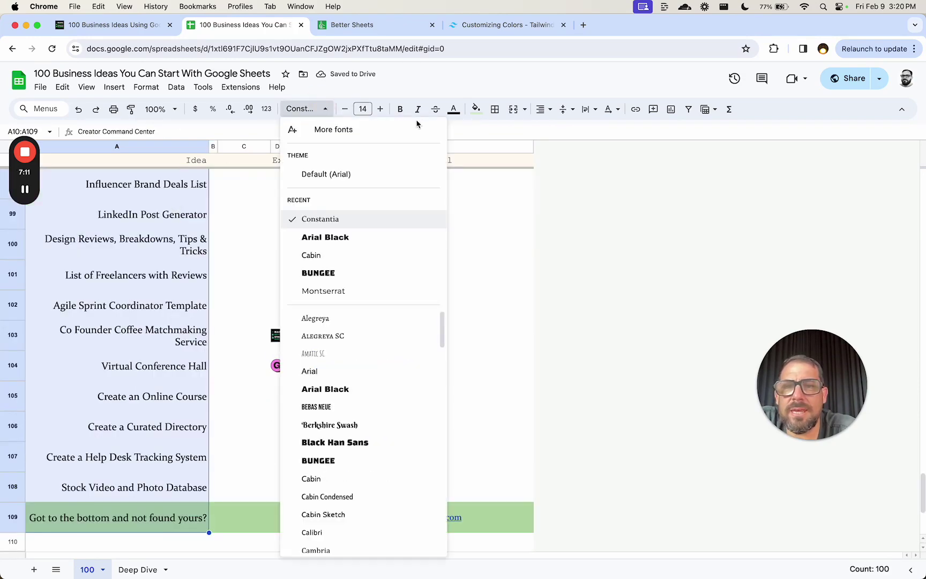
pyautogui.click(453, 109)
pyautogui.click(491, 295)
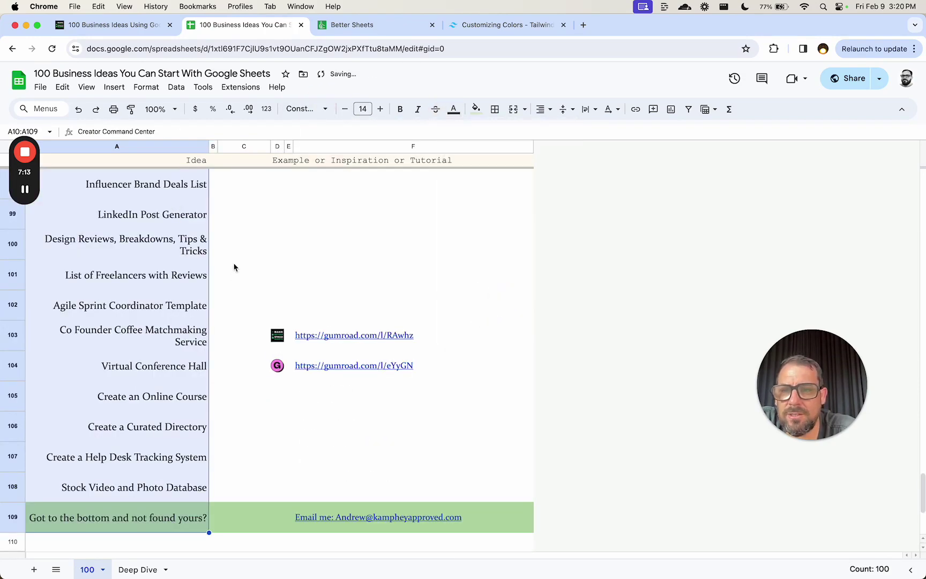
# Step: Select the idea list from row 10 across columns A–F down to the bottom row
pyautogui.press('super+Up')
pyautogui.press('Down')
pyautogui.press('Down')
pyautogui.press('Down')
pyautogui.press('Down')
pyautogui.press('Down')
pyautogui.press('Down')
pyautogui.press('Down')
pyautogui.press('Down')
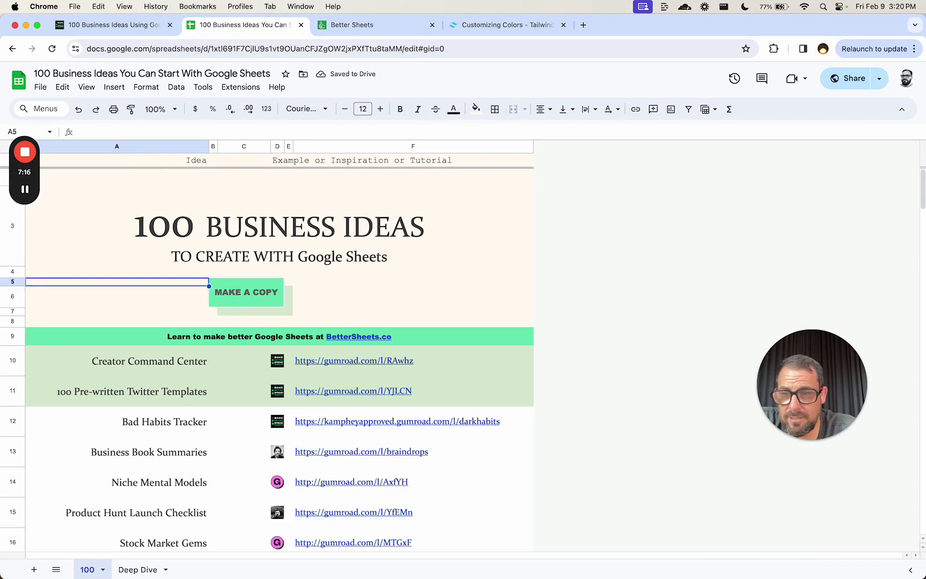
pyautogui.press('super+shift+Right')
pyautogui.press('super+shift+Down')
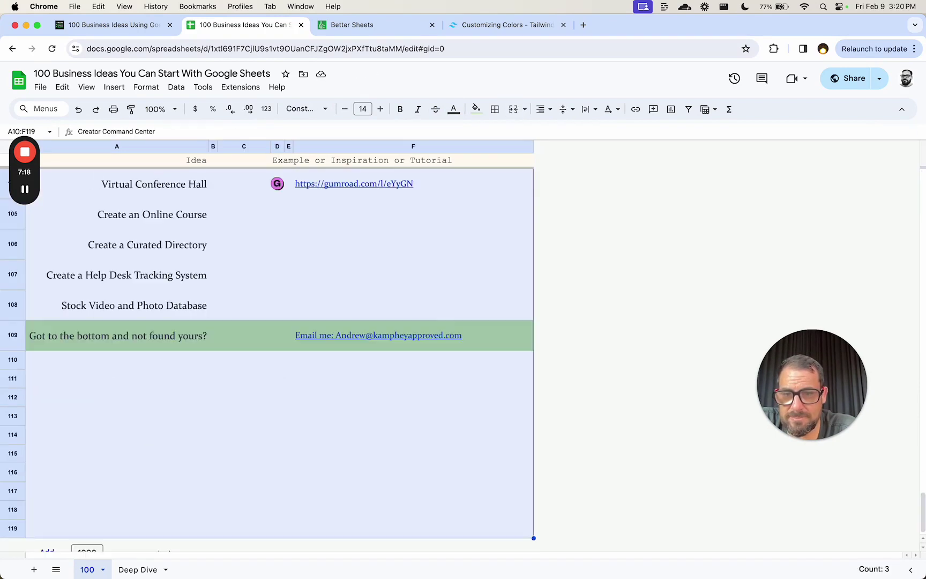
pyautogui.click(149, 338)
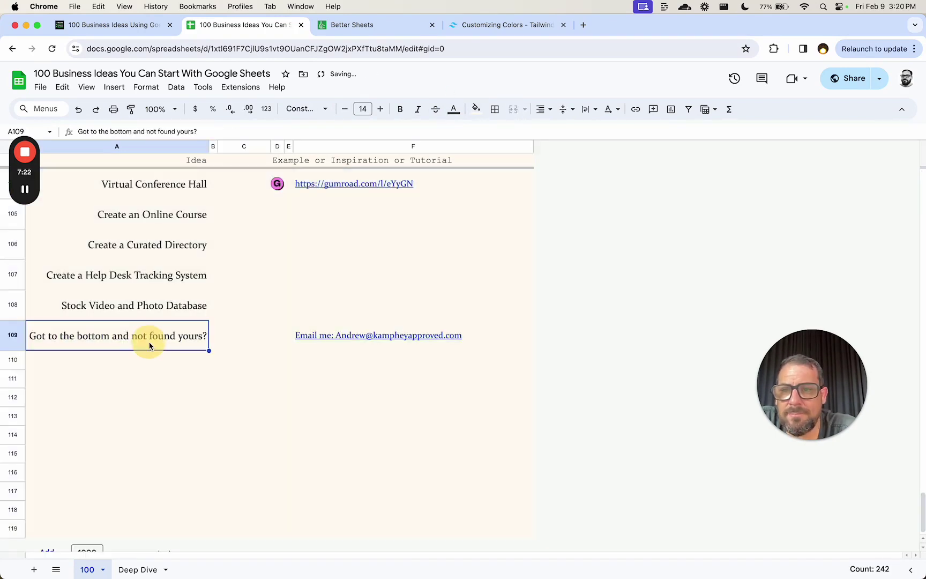
# Step: Replace the old domain in the bottom row's contact email with bettersheets.co
pyautogui.press('super+shift+Right')
pyautogui.click(364, 346)
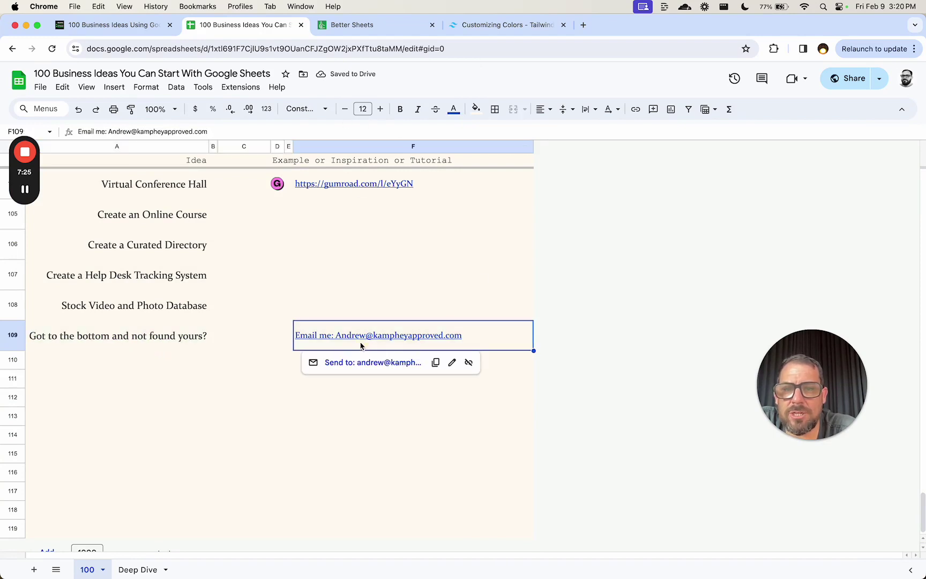
pyautogui.doubleClick(361, 332)
pyautogui.moveTo(373, 326); pyautogui.dragTo(562, 326)
pyautogui.press('BackSpace')
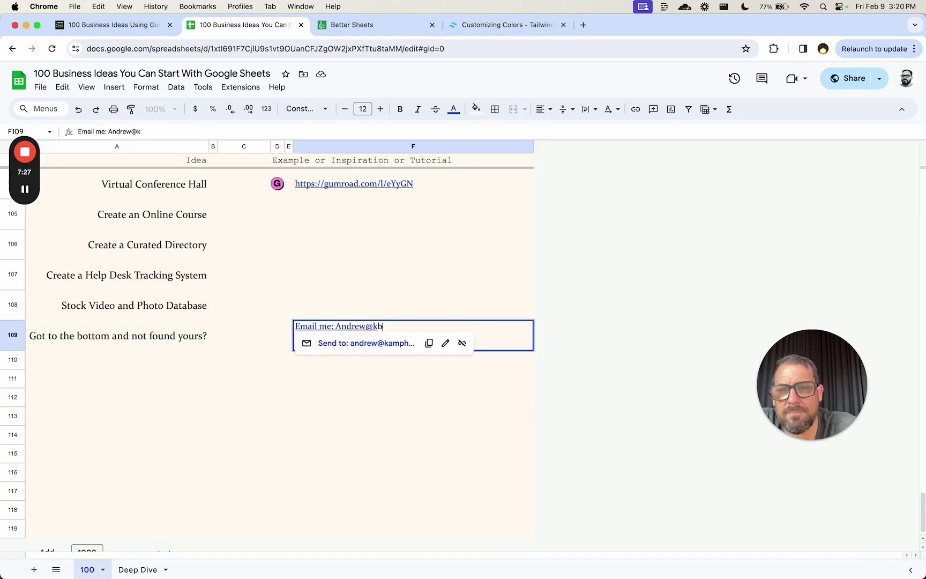
pyautogui.write('bettersheets.co')
# Step: Remove the outdated email link, commit the edit, and select A109:F109
pyautogui.press('super+a')
pyautogui.press('super+k')
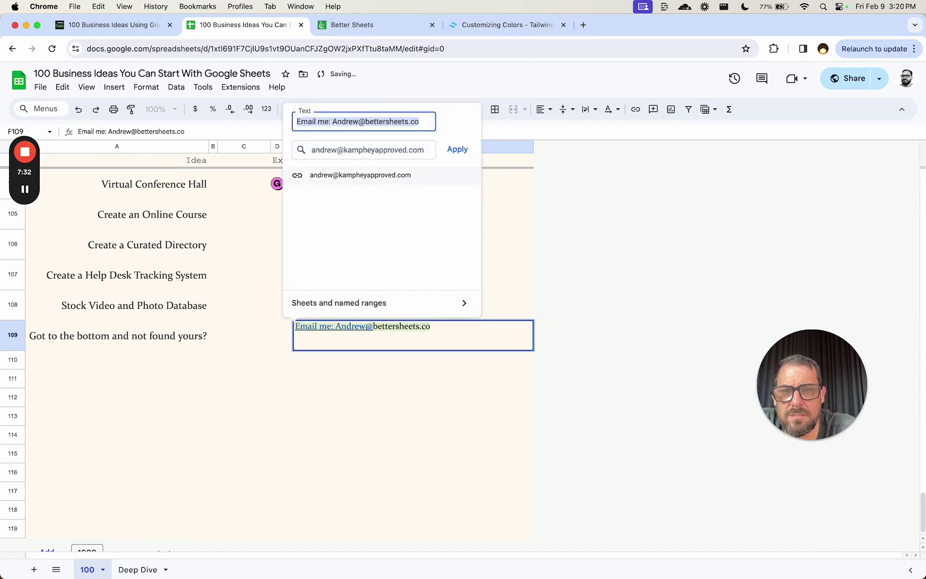
pyautogui.press('BackSpace')
pyautogui.press('Escape')
pyautogui.press('Return')
pyautogui.moveTo(118, 335); pyautogui.dragTo(386, 338)
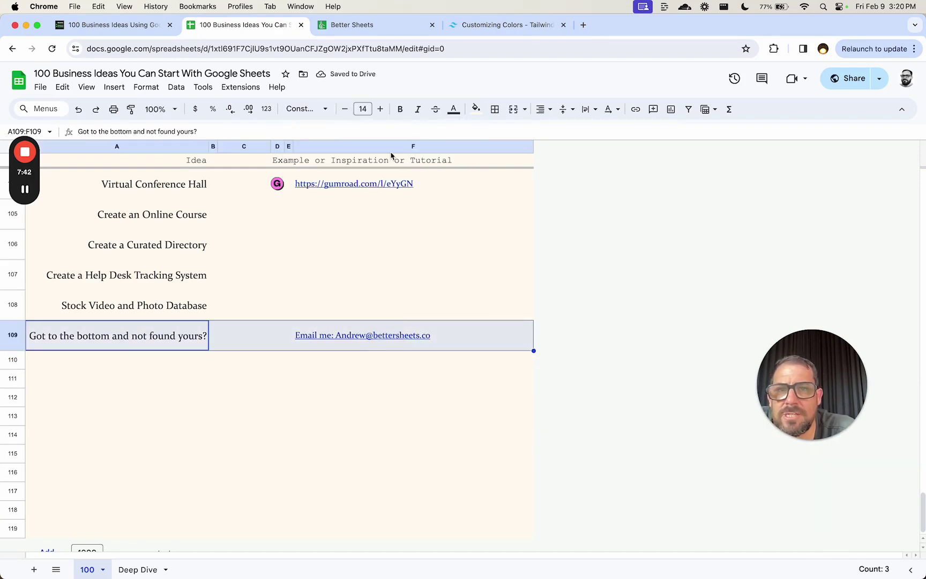
# Step: Give row 109 dark custom text and an emerald green fill
pyautogui.click(453, 109)
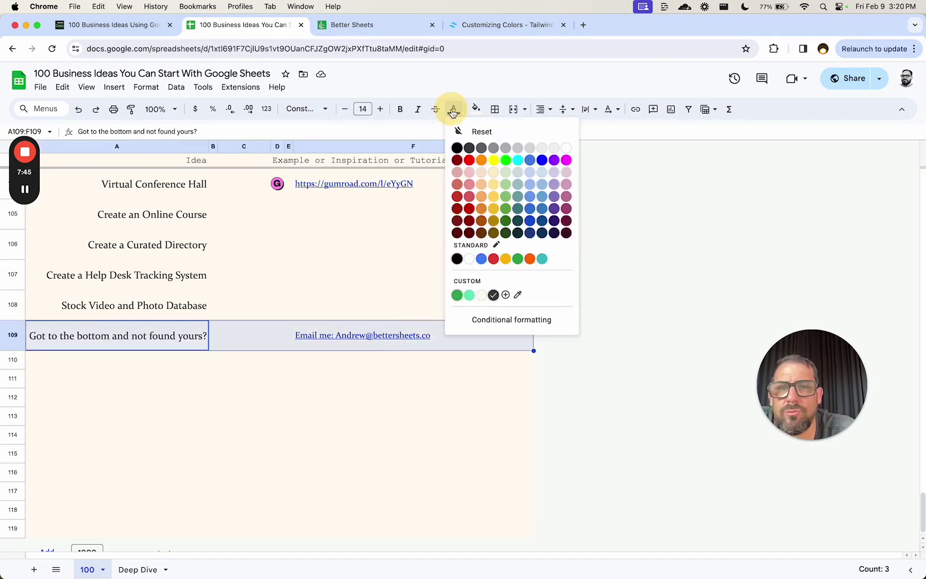
pyautogui.click(493, 295)
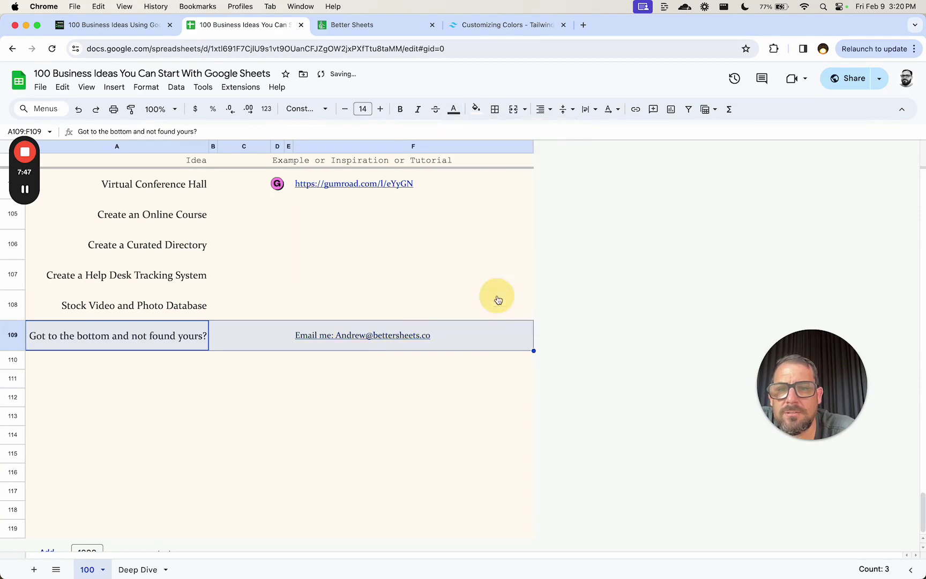
pyautogui.click(475, 109)
pyautogui.click(527, 295)
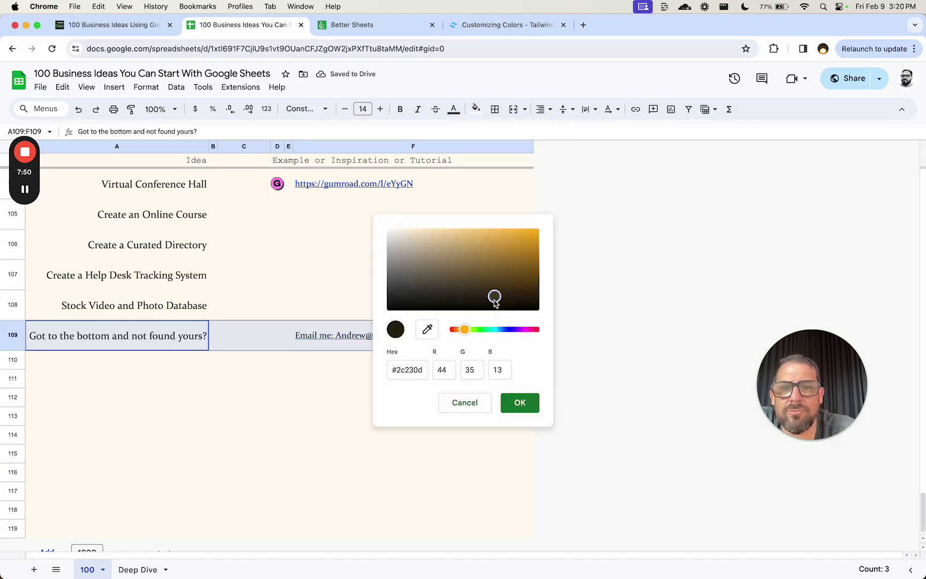
pyautogui.click(471, 403)
pyautogui.click(475, 109)
pyautogui.click(491, 295)
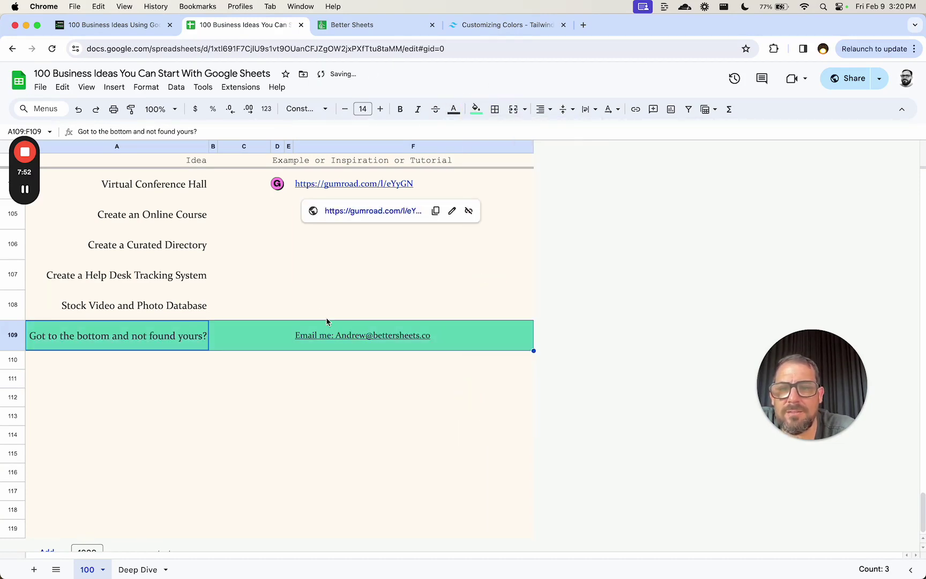
pyautogui.click(270, 337)
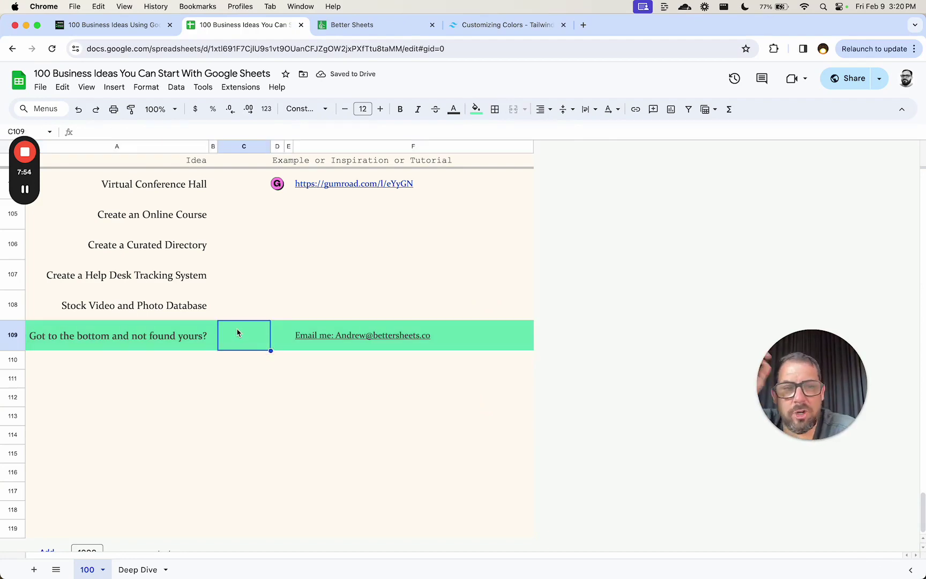
# Step: Scroll back to the title and open the Deep Dive sheet
pyautogui.scroll(20, 237, 333)
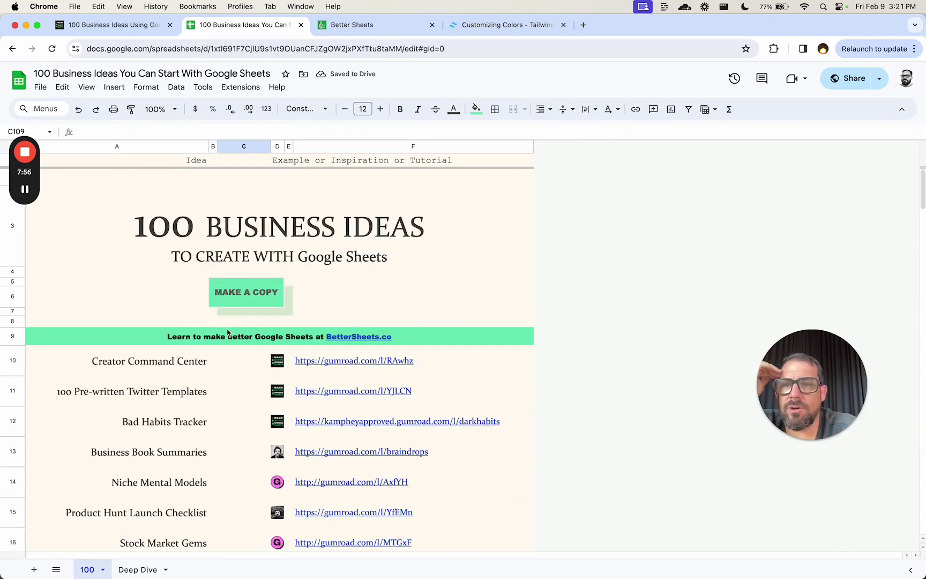
pyautogui.click(200, 263)
pyautogui.click(138, 569)
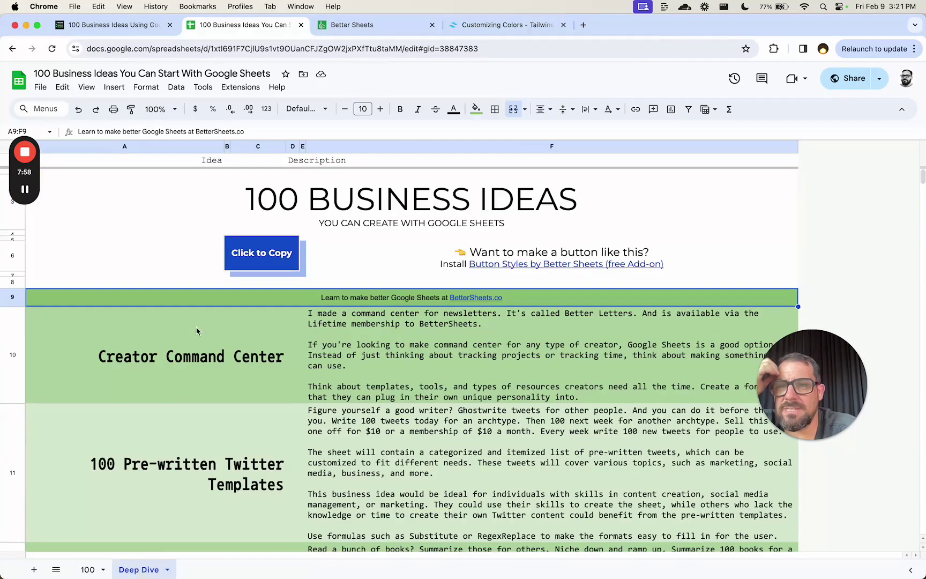
# Step: Copy the MAKE A COPY button from the 100 sheet over Deep Dive's Click to Copy cell
pyautogui.click(198, 226)
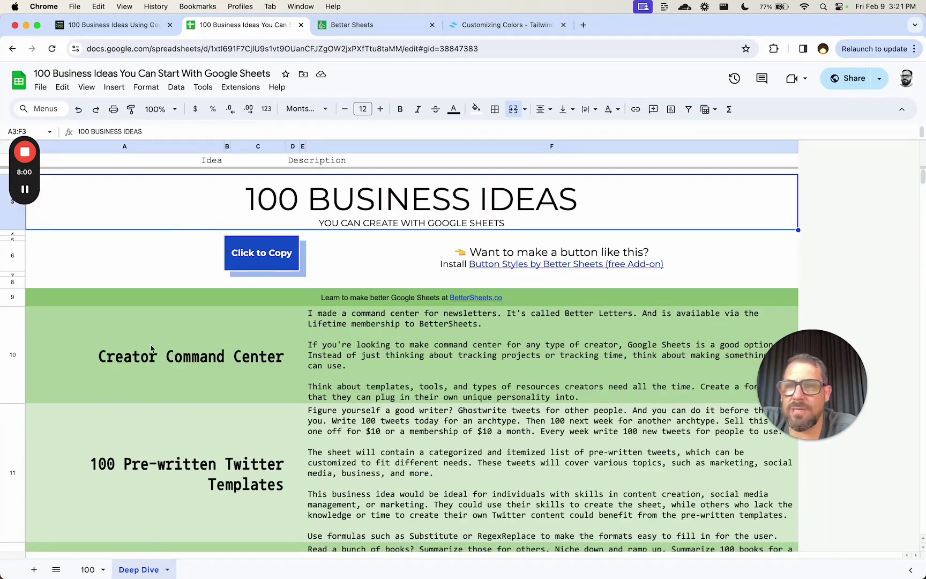
pyautogui.click(77, 571)
pyautogui.click(222, 294)
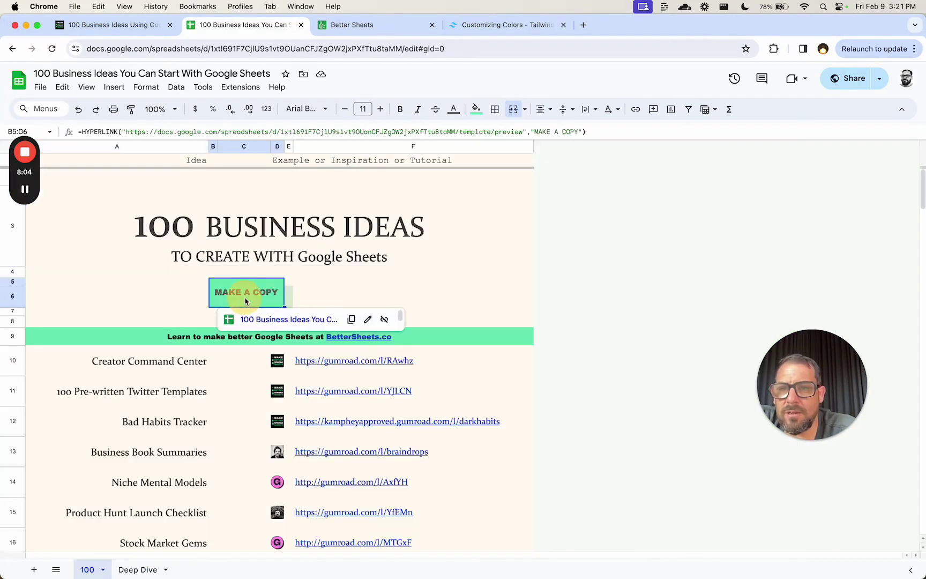
pyautogui.click(137, 568)
pyautogui.click(263, 256)
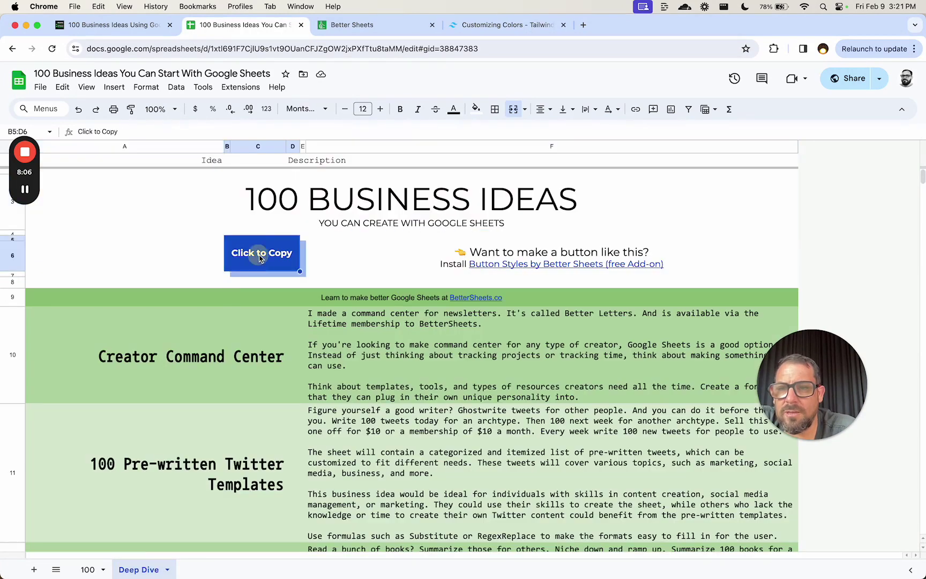
pyautogui.press('super+v')
# Step: Set the pasted MAKE A COPY button text to Arial Black
pyautogui.click(372, 250)
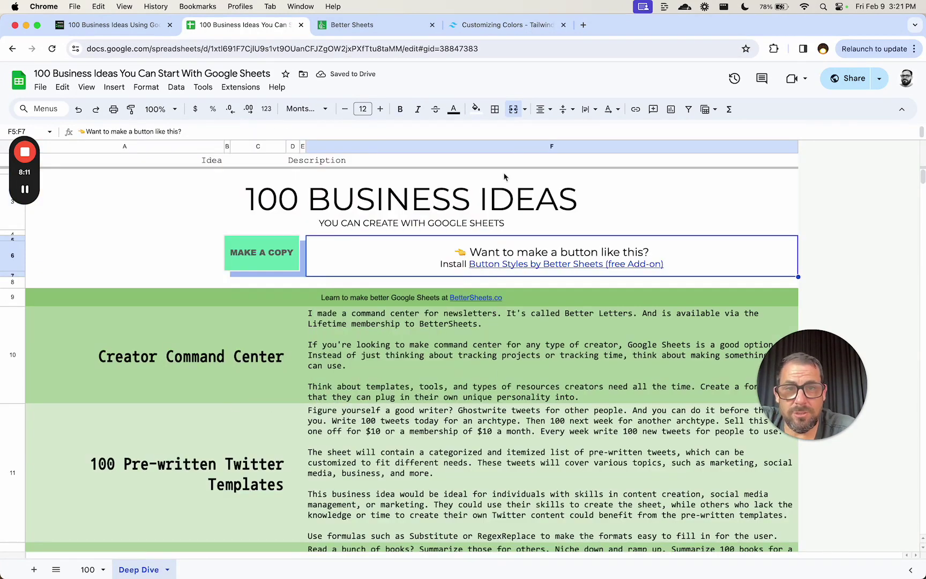
pyautogui.moveTo(138, 154); pyautogui.dragTo(544, 182)
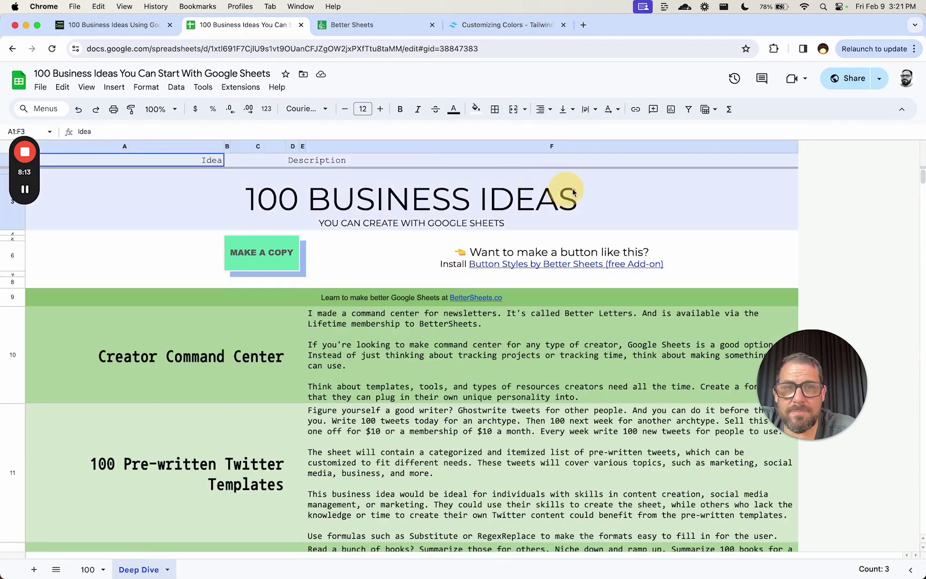
pyautogui.click(366, 242)
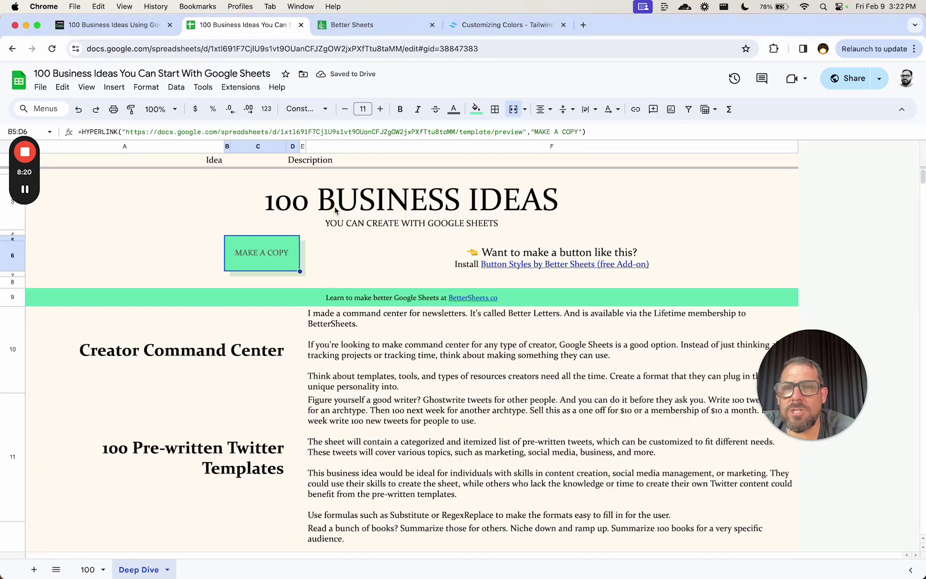
pyautogui.click(322, 213)
pyautogui.click(268, 262)
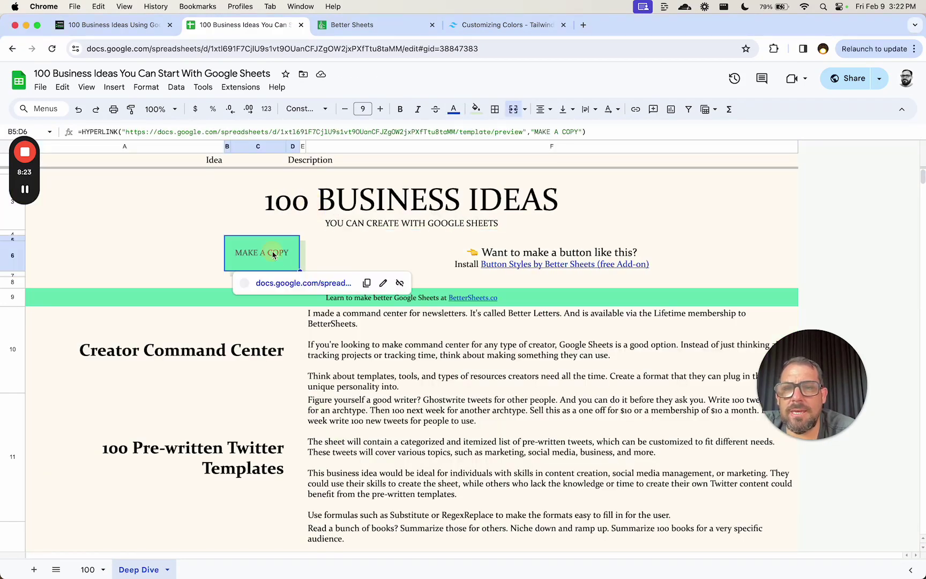
pyautogui.click(334, 111)
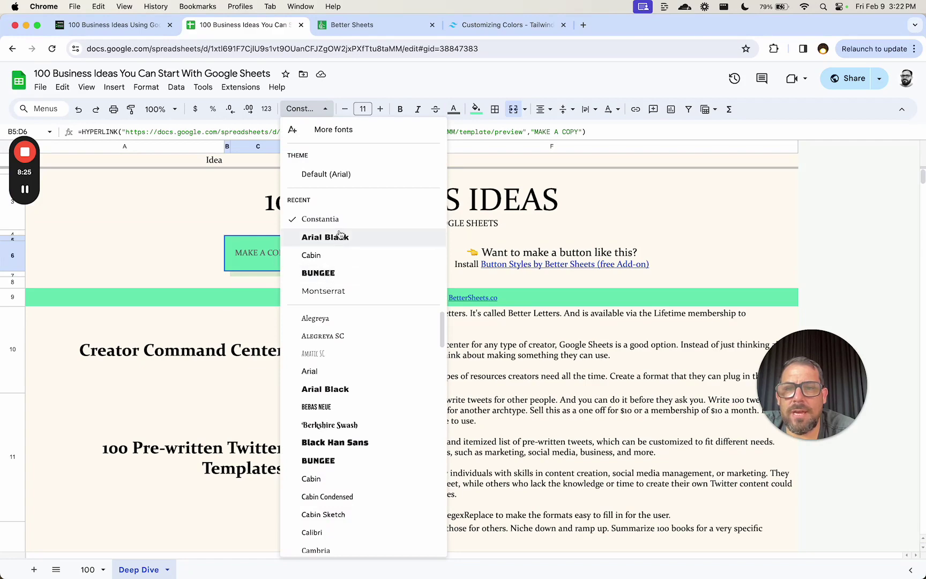
pyautogui.click(329, 237)
# Step: Select the banner, then the first idea row across its columns
pyautogui.click(352, 302)
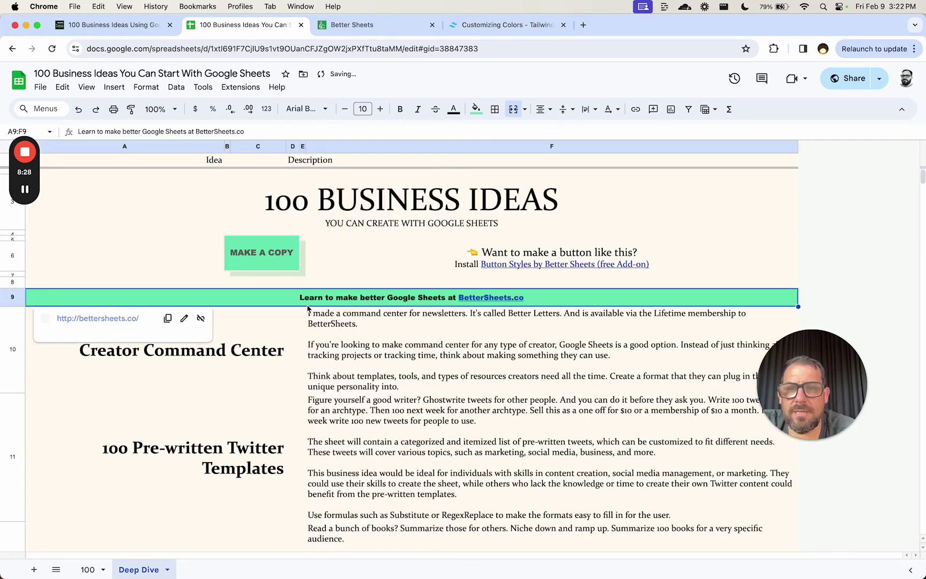
pyautogui.click(254, 333)
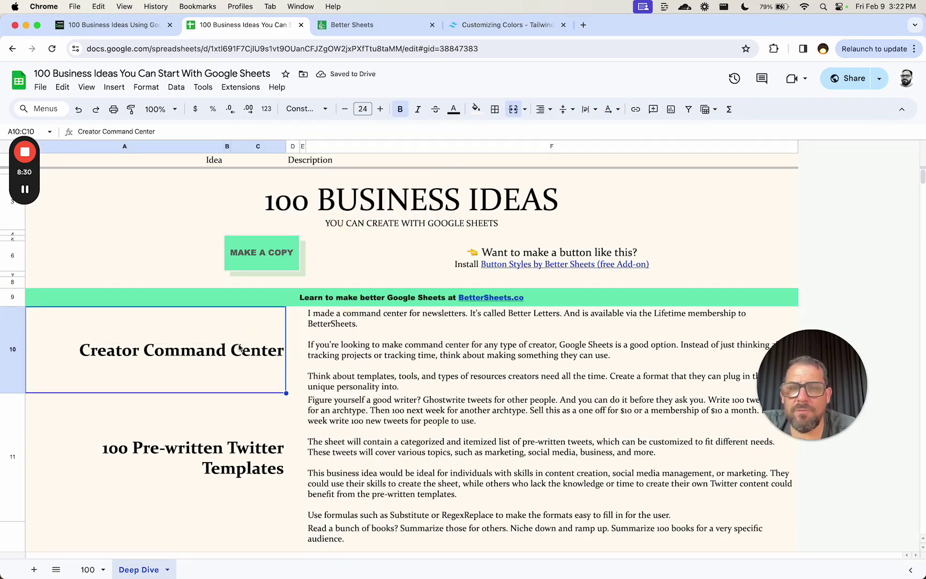
pyautogui.moveTo(241, 348); pyautogui.dragTo(461, 337)
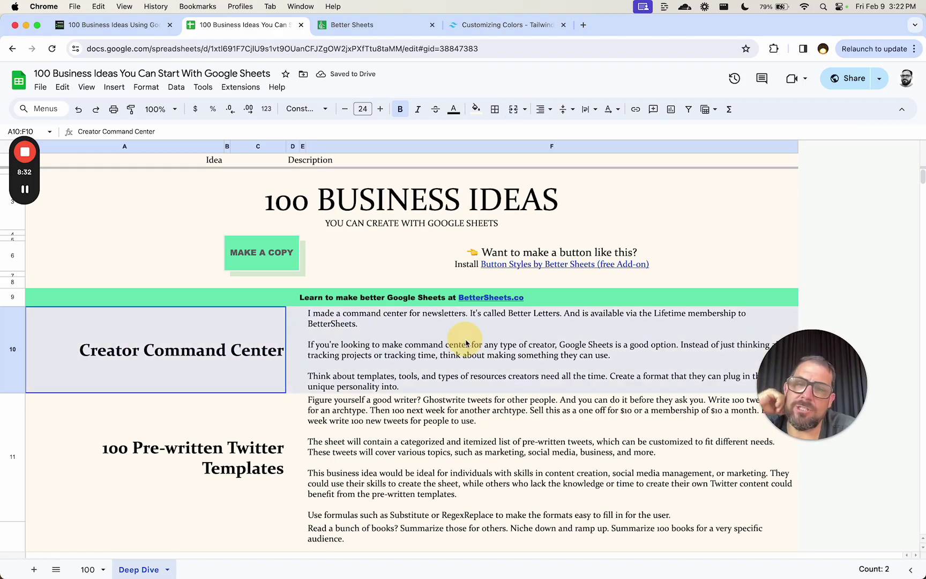
# Step: Fill the first idea row with the custom cream colour #f8f3e5
pyautogui.click(476, 109)
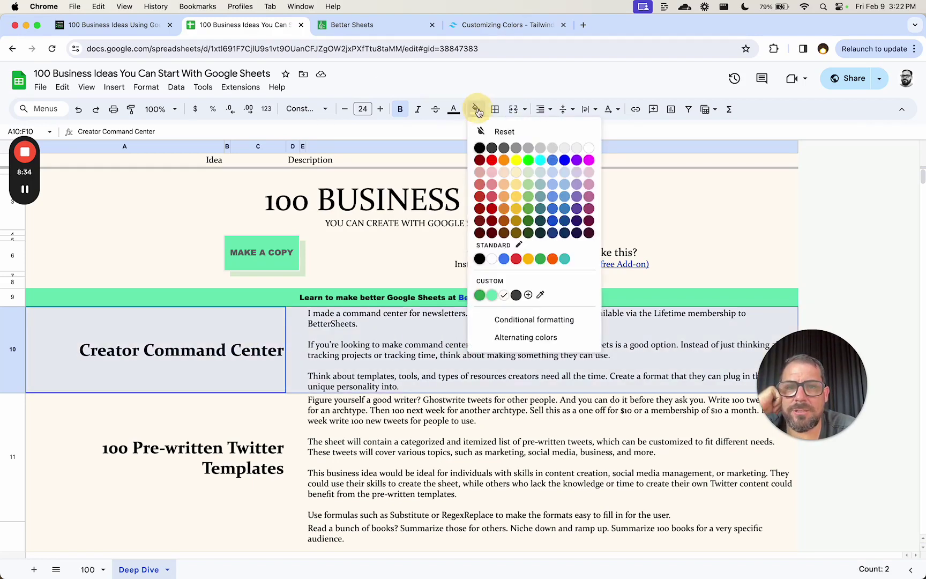
pyautogui.click(537, 295)
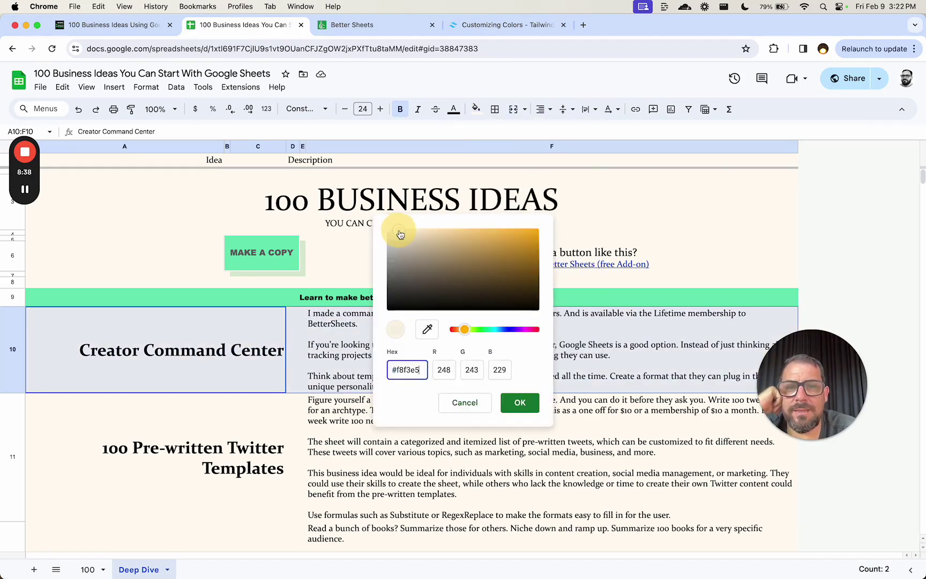
pyautogui.click(519, 402)
# Step: Paste formatting only onto A10:F113 for alternating cream and yellow rows
pyautogui.hotkey('shift', 'Right')
pyautogui.hotkey('shift', 'Right')
pyautogui.hotkey('ctrl', 'shift', 'Down')
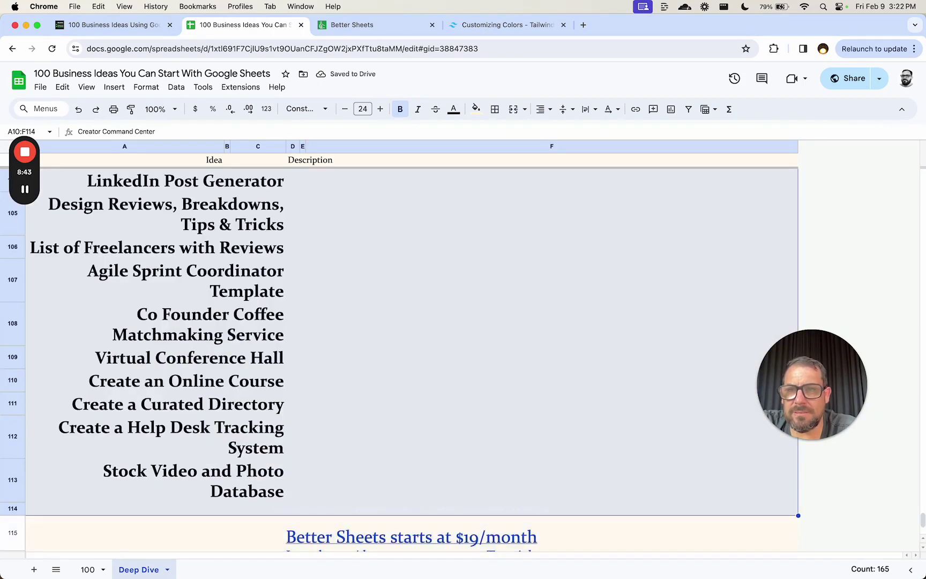
pyautogui.hotkey('shift', 'Up')
pyautogui.rightClick(285, 320)
pyautogui.moveTo(370, 290)
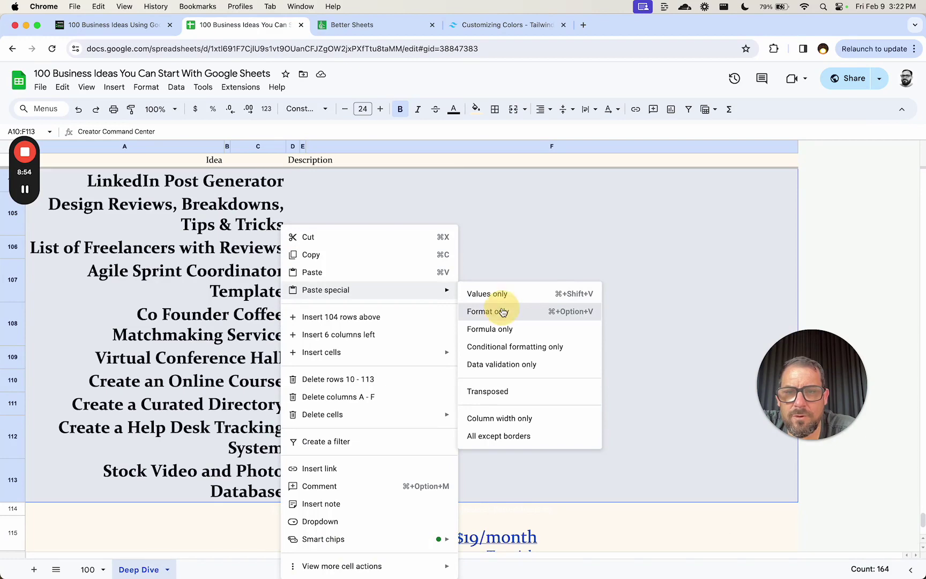
pyautogui.click(502, 312)
pyautogui.click(268, 308)
pyautogui.press('Down')
pyautogui.press('Down')
pyautogui.press('Down')
pyautogui.press('Down')
pyautogui.press('Down')
pyautogui.press('Down')
pyautogui.press('Down')
pyautogui.press('Down')
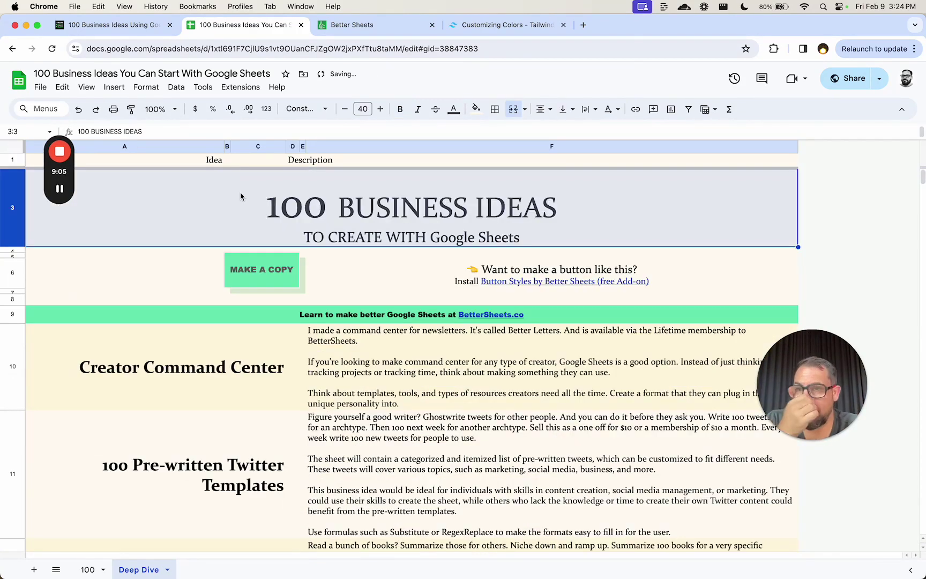
# Step: Select the header row and make row 2 slightly shorter
pyautogui.moveTo(412, 298)
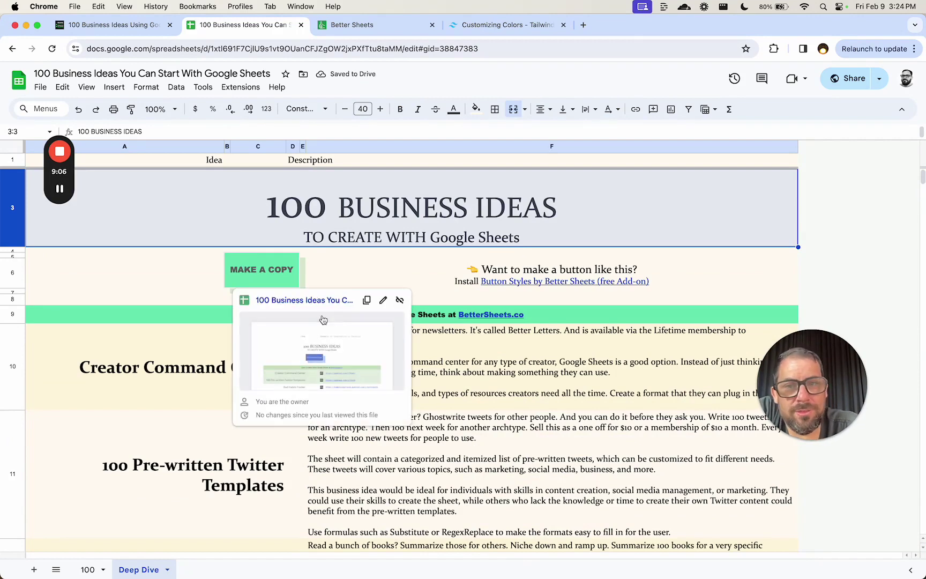
pyautogui.click(425, 268)
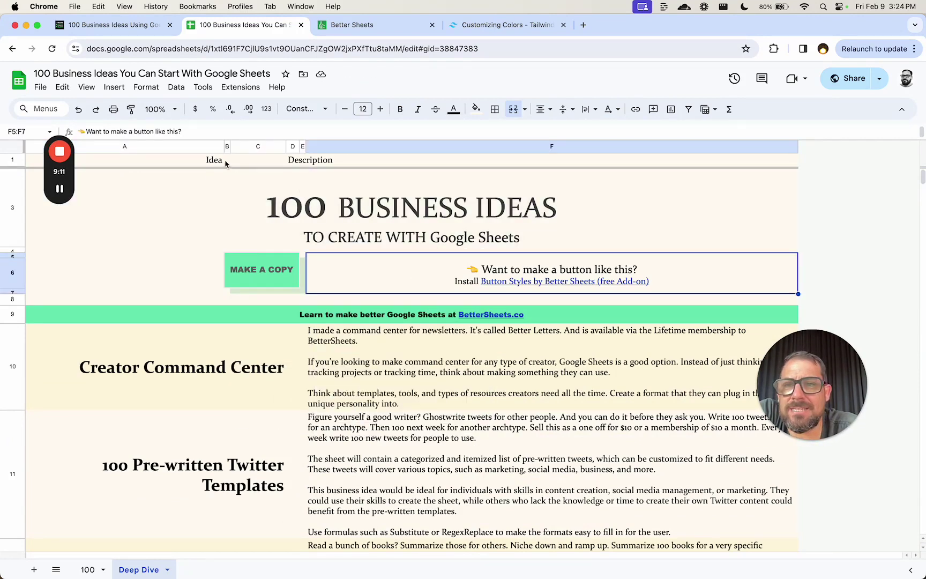
pyautogui.moveTo(153, 162); pyautogui.dragTo(360, 164)
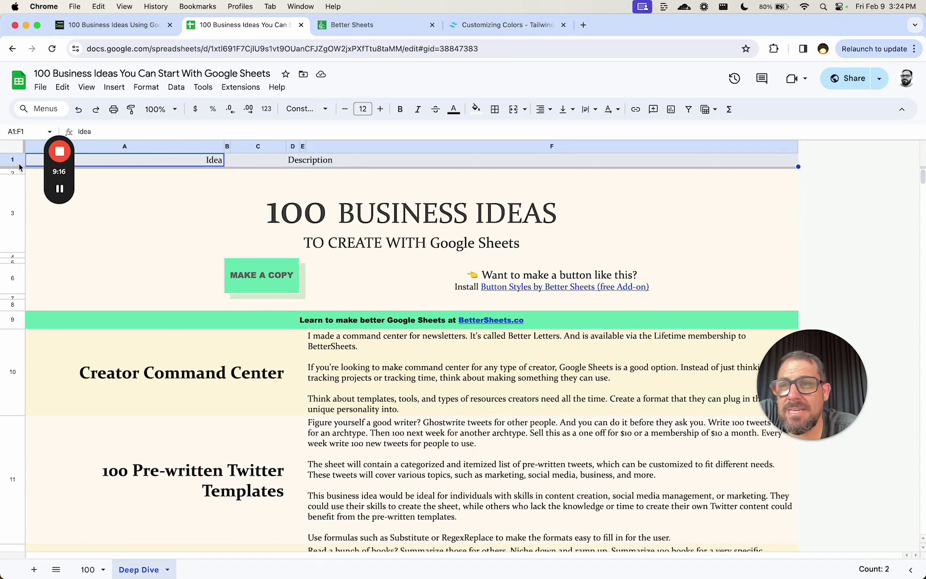
pyautogui.moveTo(20, 174); pyautogui.dragTo(20, 172)
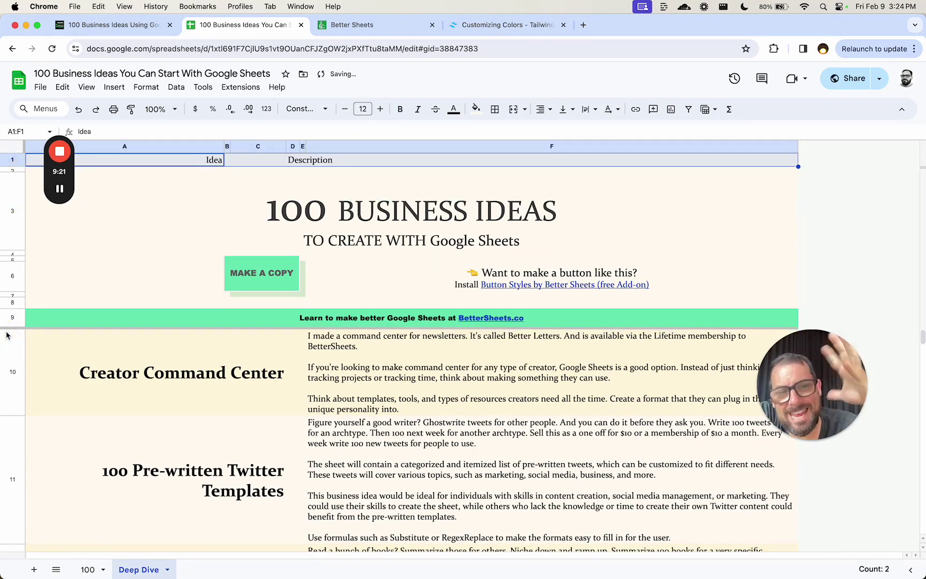
# Step: Freeze only the header row instead of the title block, then scroll down to verify
pyautogui.scroll(-5, 396, 408)
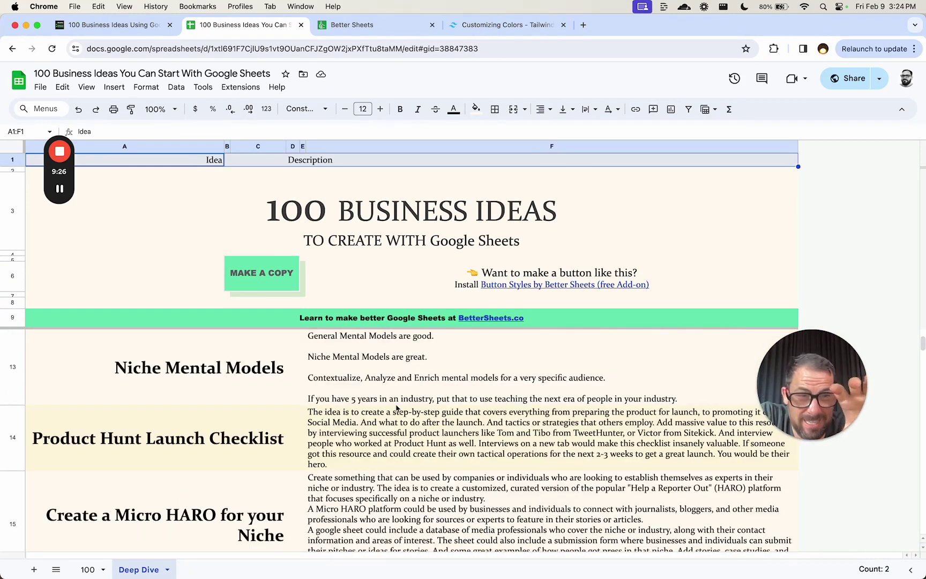
pyautogui.scroll(-2, 391, 426)
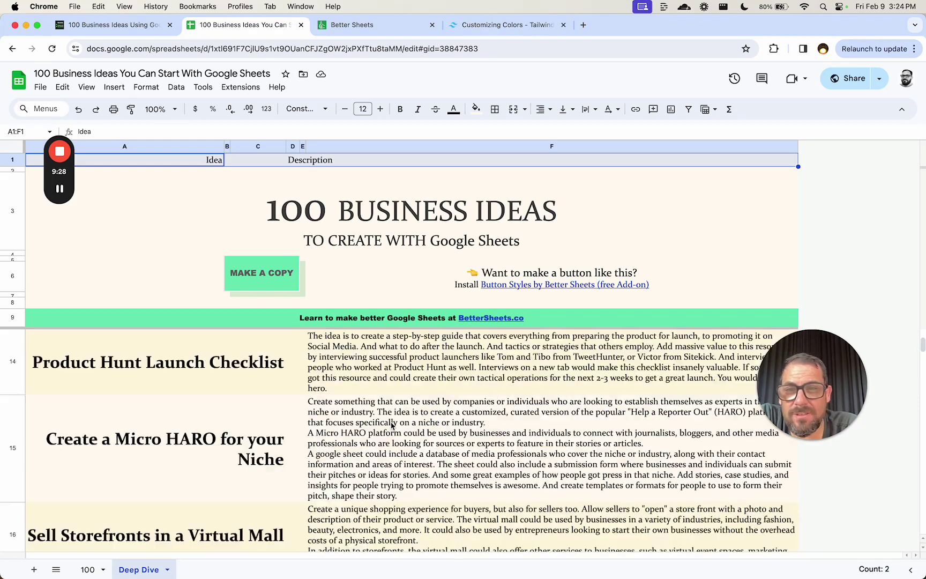
pyautogui.scroll(7, 392, 426)
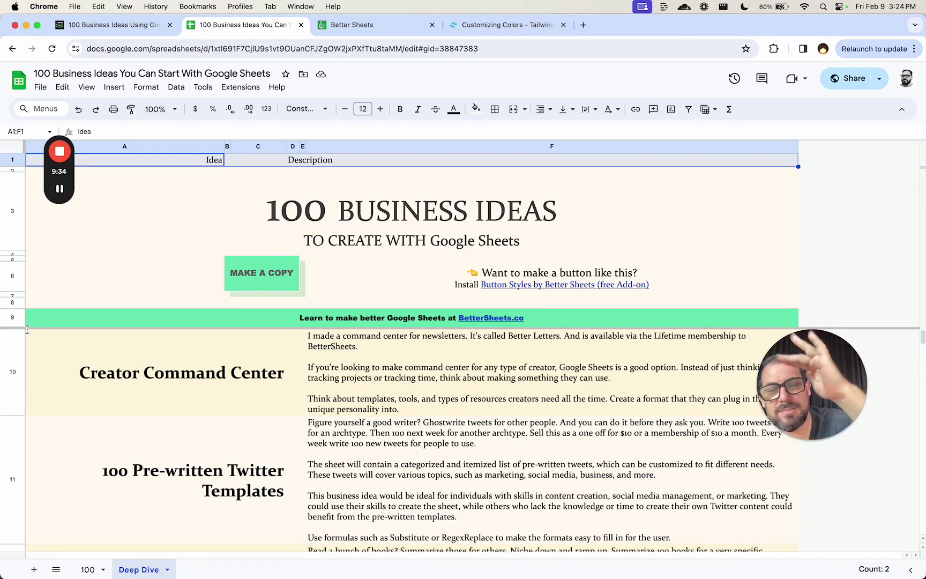
pyautogui.moveTo(27, 329); pyautogui.dragTo(16, 163)
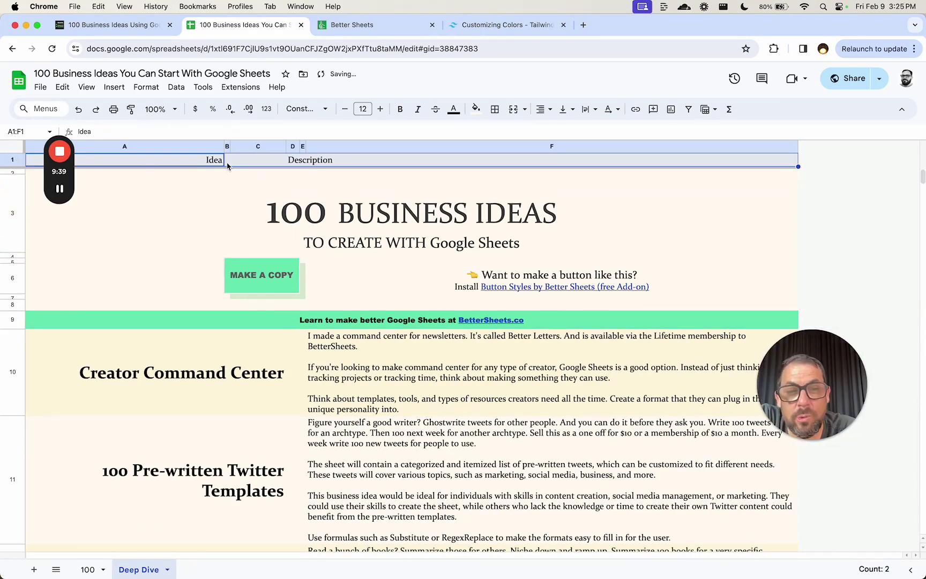
pyautogui.scroll(-5, 257, 190)
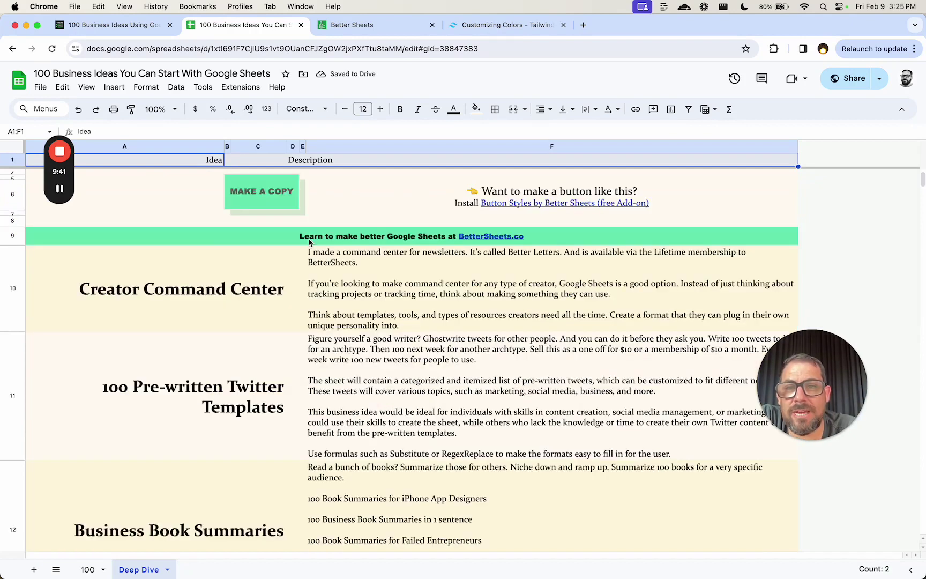
pyautogui.scroll(-2, 316, 263)
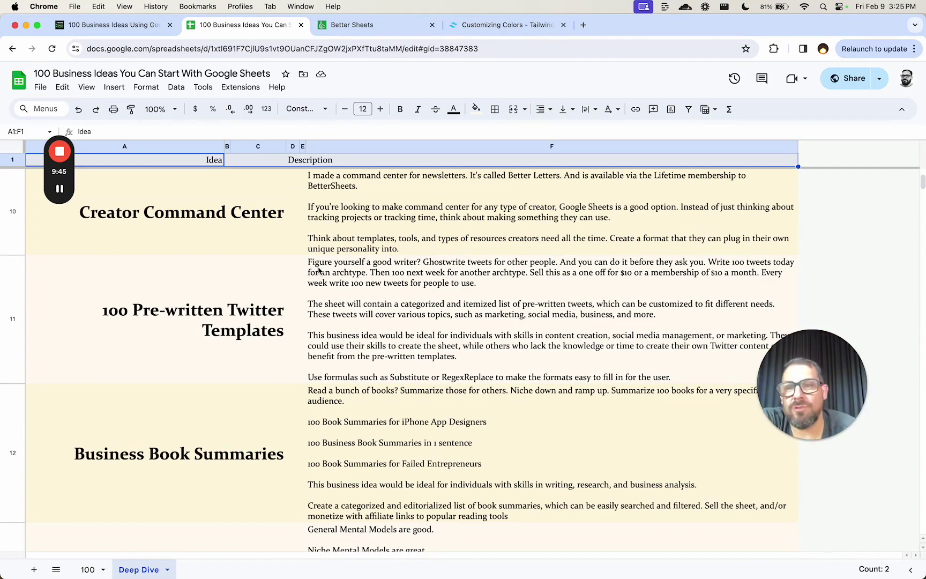
pyautogui.scroll(-10, 367, 390)
# Step: Inspect the row 22 BetterSheets.co banner and nearby descriptions, then return to the 100 sheet's cell C7
pyautogui.click(187, 390)
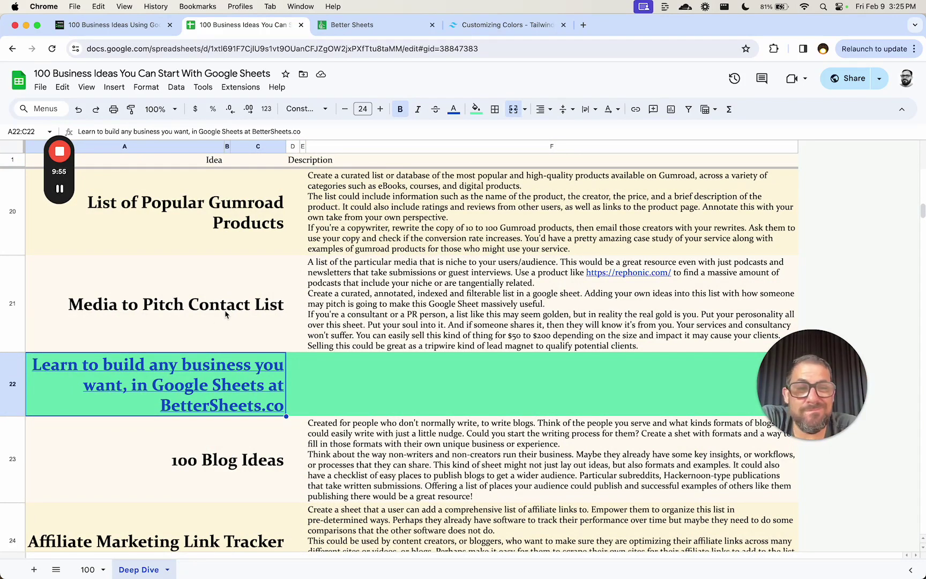
pyautogui.click(344, 272)
pyautogui.press('Up')
pyautogui.press('Up')
pyautogui.press('Up')
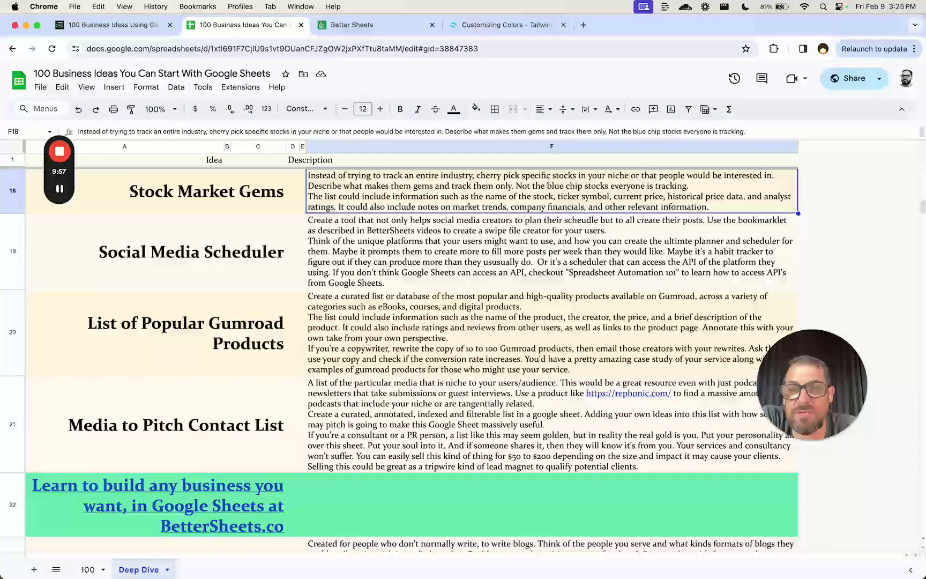
pyautogui.press('Down')
pyautogui.press('Down')
pyautogui.press('Down')
pyautogui.press('Up')
pyautogui.press('Up')
pyautogui.press('Up')
pyautogui.press('Up')
pyautogui.press('Up')
pyautogui.press('Up')
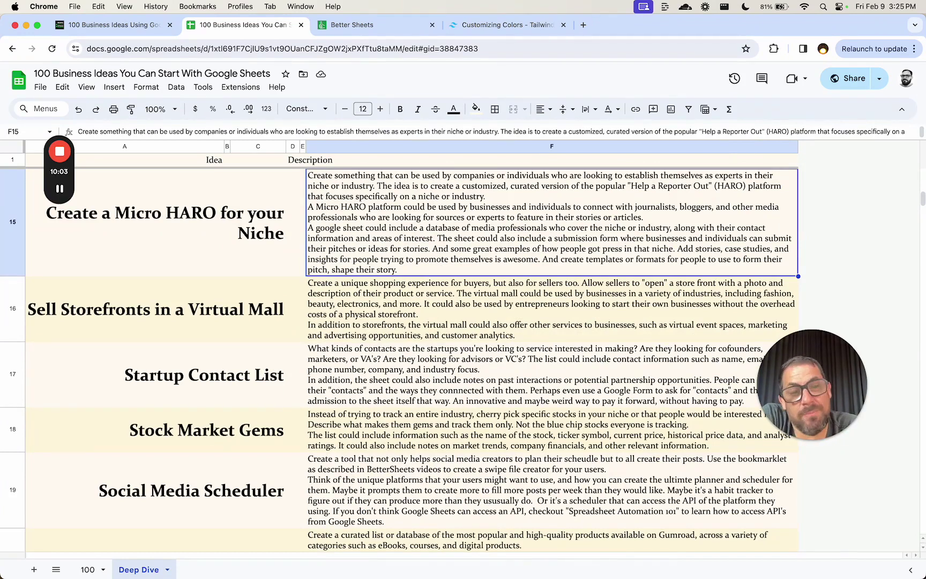
pyautogui.click(89, 568)
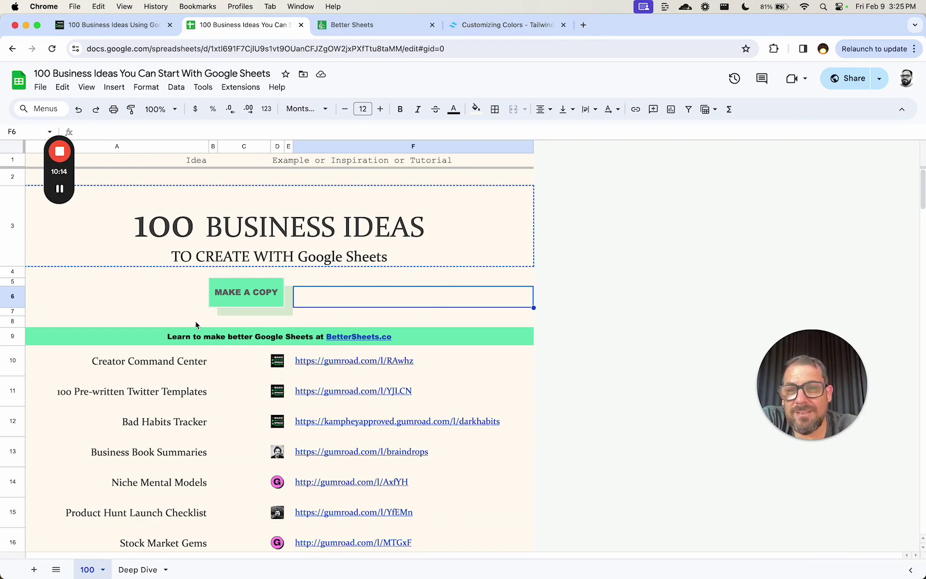
pyautogui.click(240, 310)
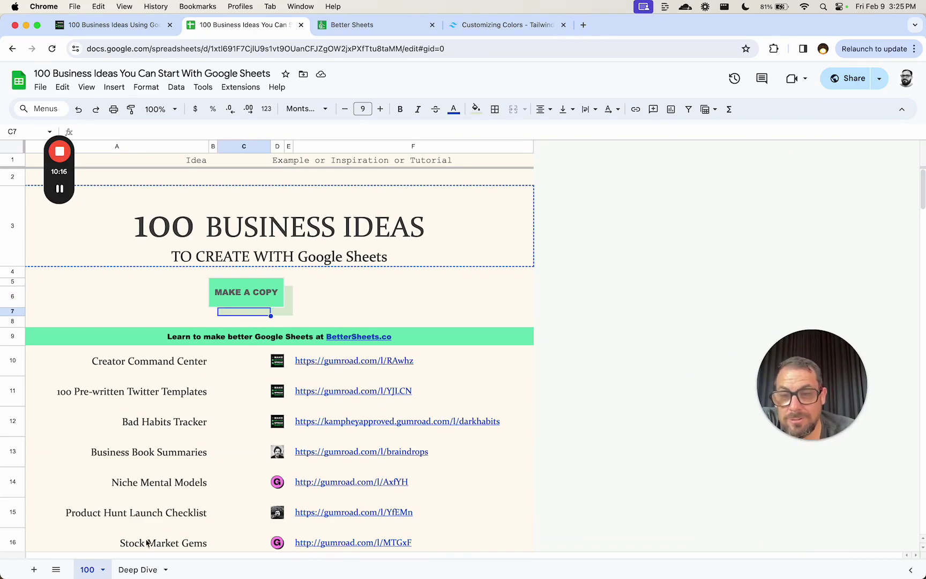
# Step: Return to the top of Deep Dive and check the title, button and Button Styles promo cells
pyautogui.click(138, 569)
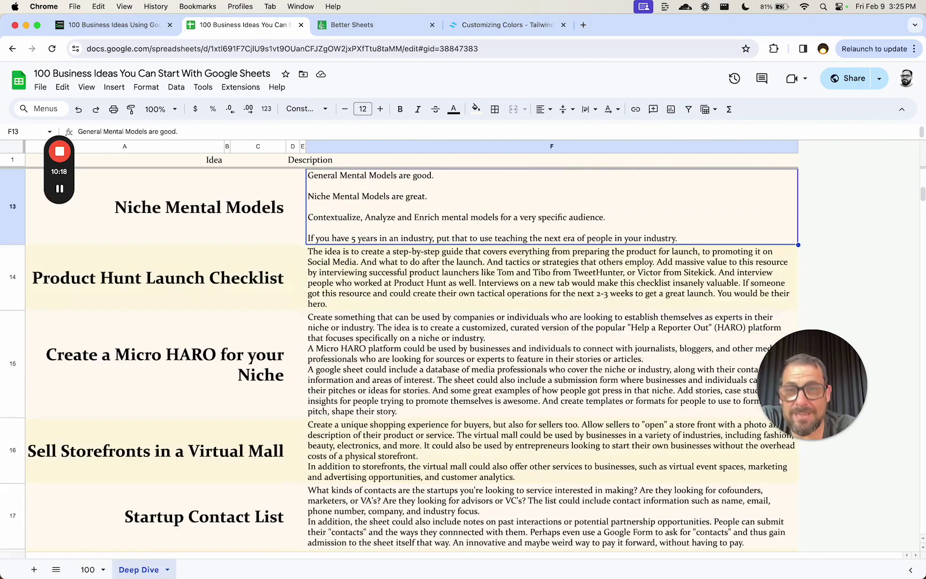
pyautogui.press('super+Up')
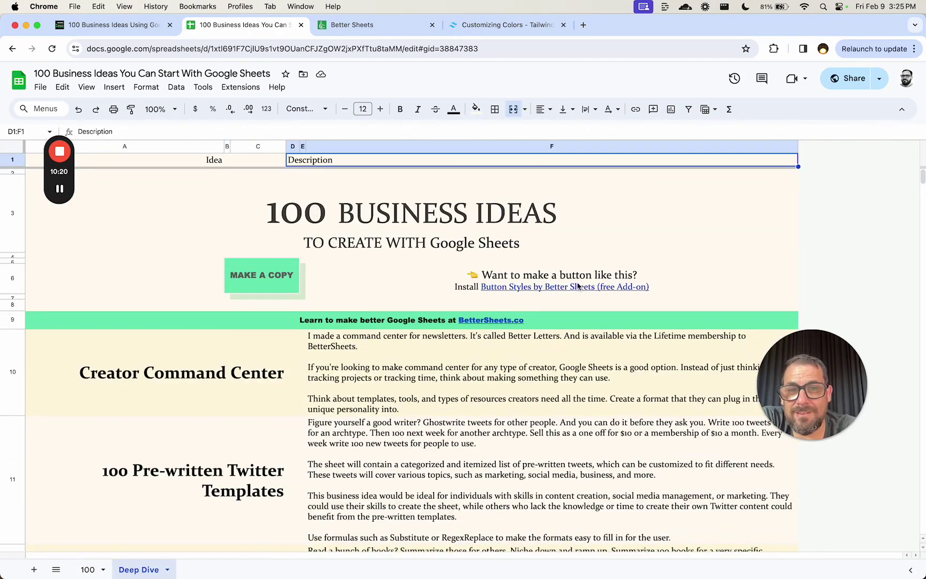
pyautogui.click(578, 286)
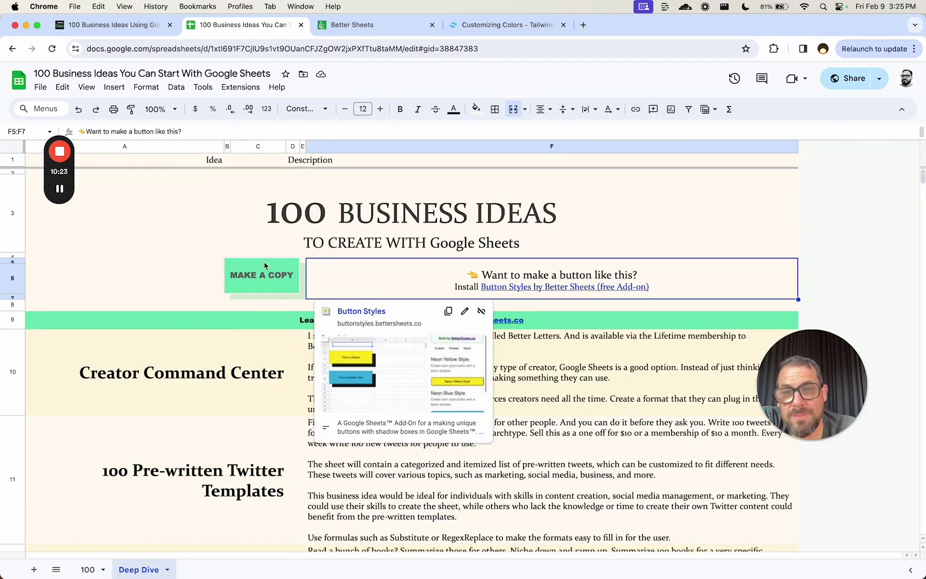
pyautogui.click(168, 276)
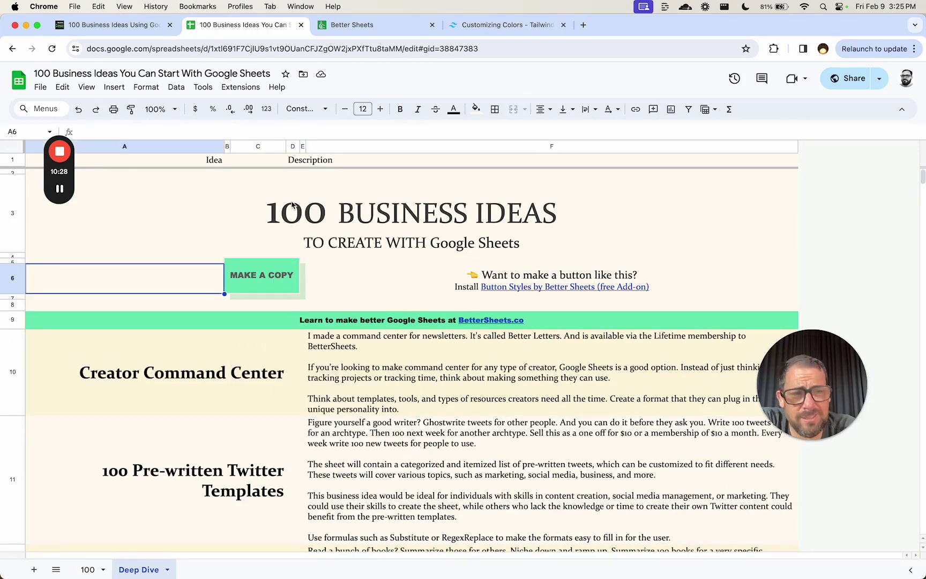
pyautogui.click(304, 110)
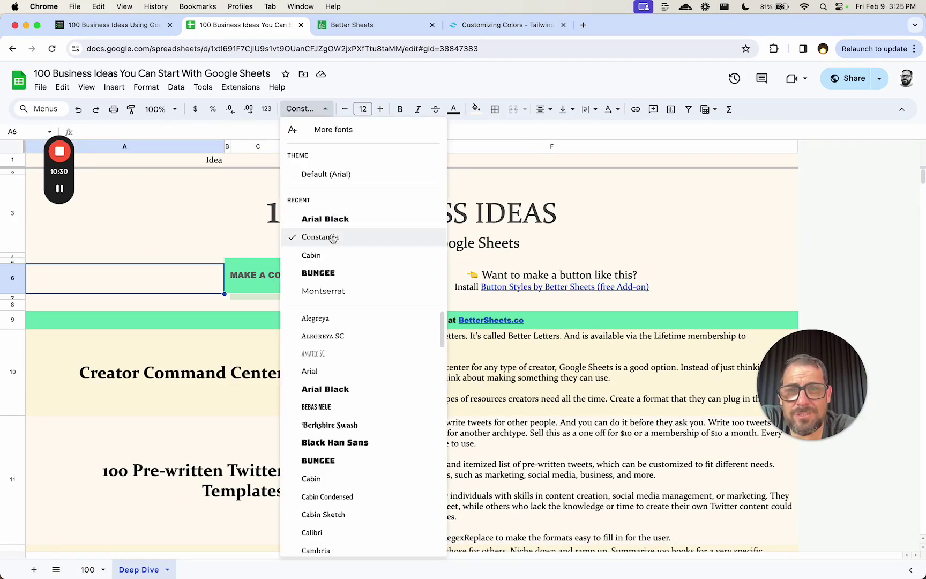
pyautogui.click(542, 215)
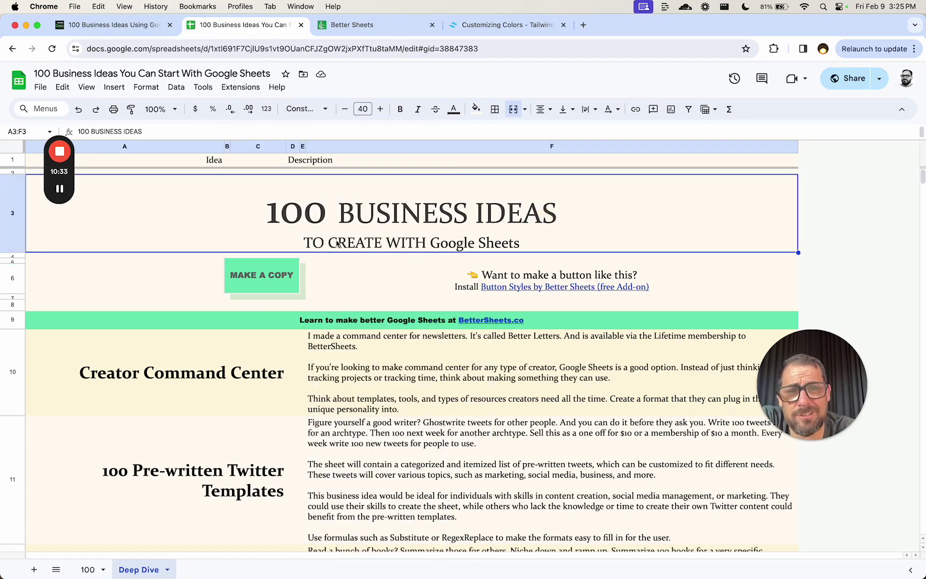
pyautogui.click(402, 268)
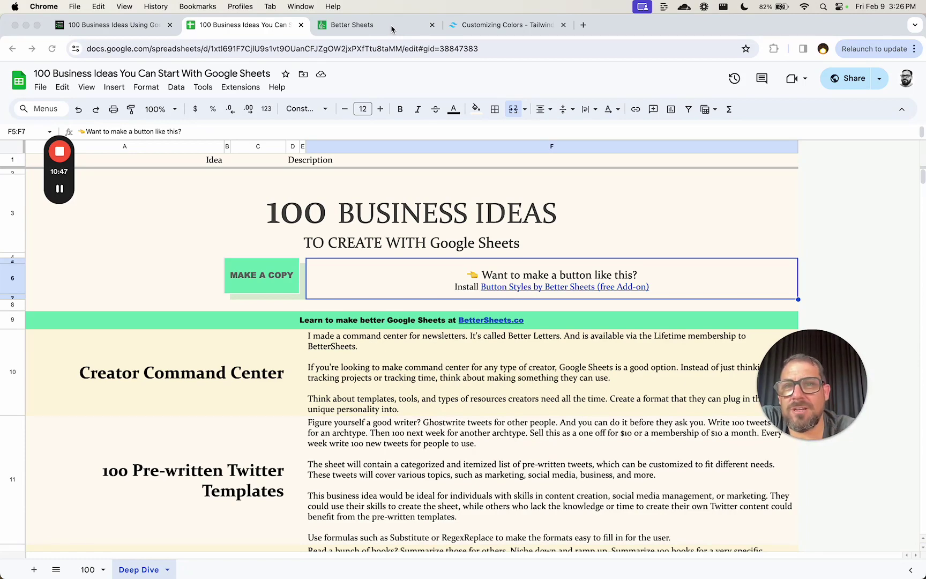
# Step: Check the Better Sheets site's Free Resources list, then return to the spreadsheet
pyautogui.click(375, 25)
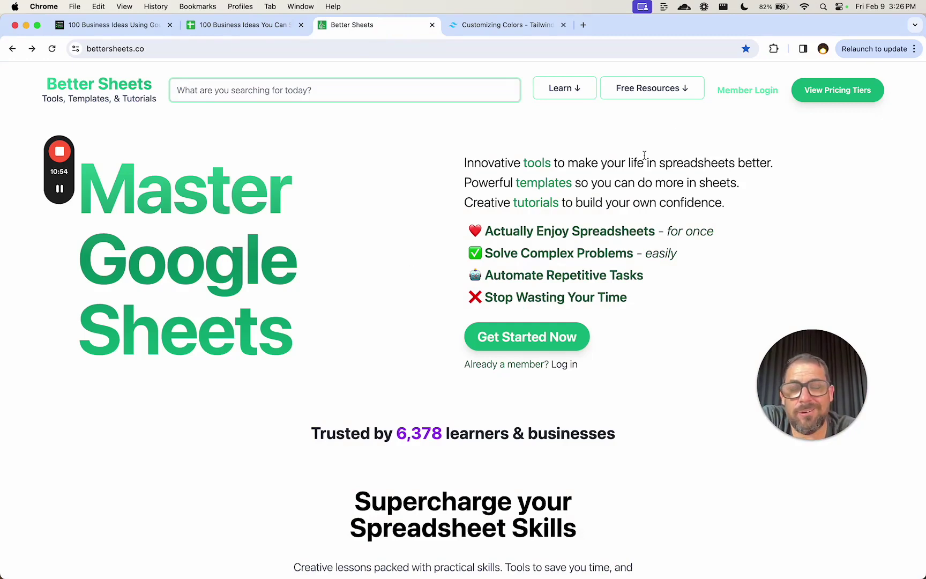
pyautogui.click(650, 88)
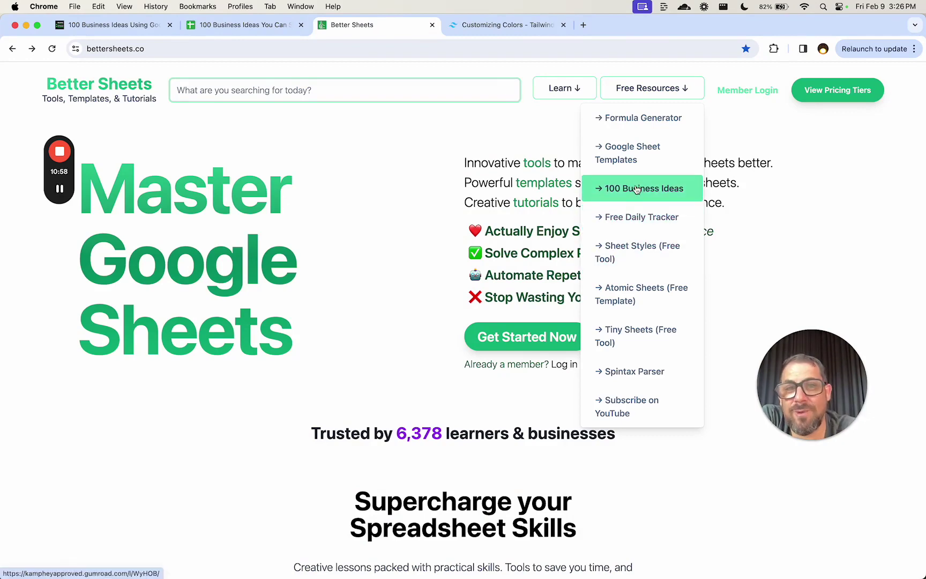
pyautogui.click(243, 24)
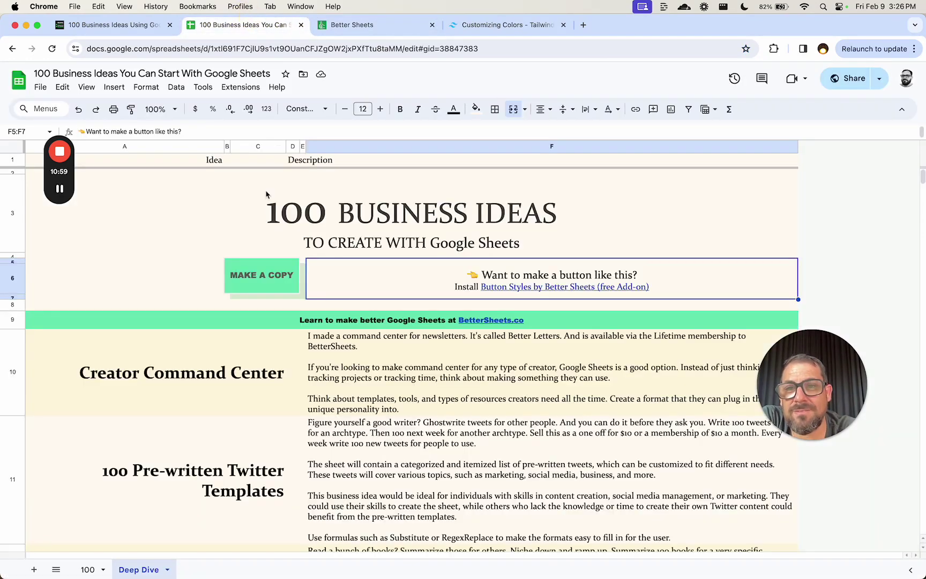
pyautogui.click(338, 384)
pyautogui.scroll(-5, 345, 381)
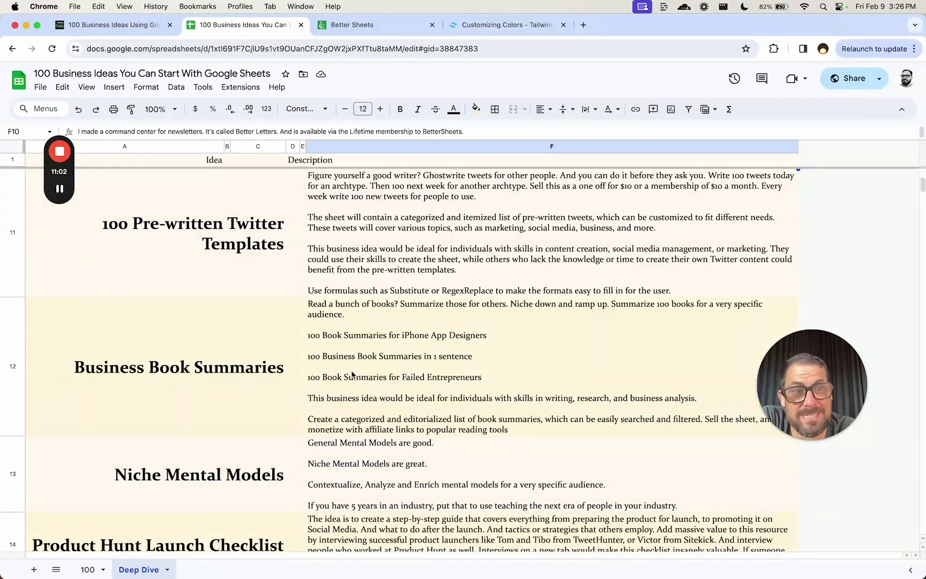
pyautogui.click(367, 363)
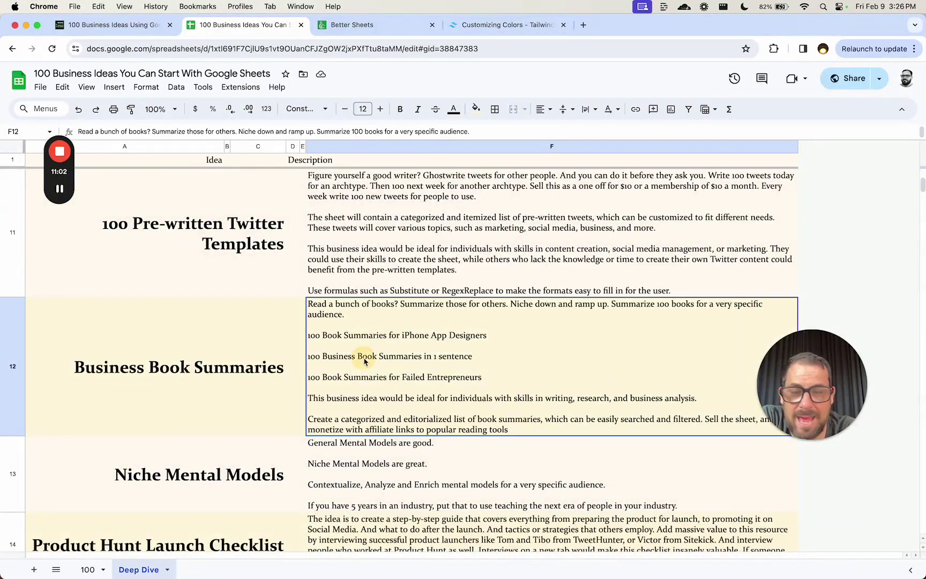
pyautogui.click(88, 569)
pyautogui.scroll(-15, 159, 375)
pyautogui.click(159, 336)
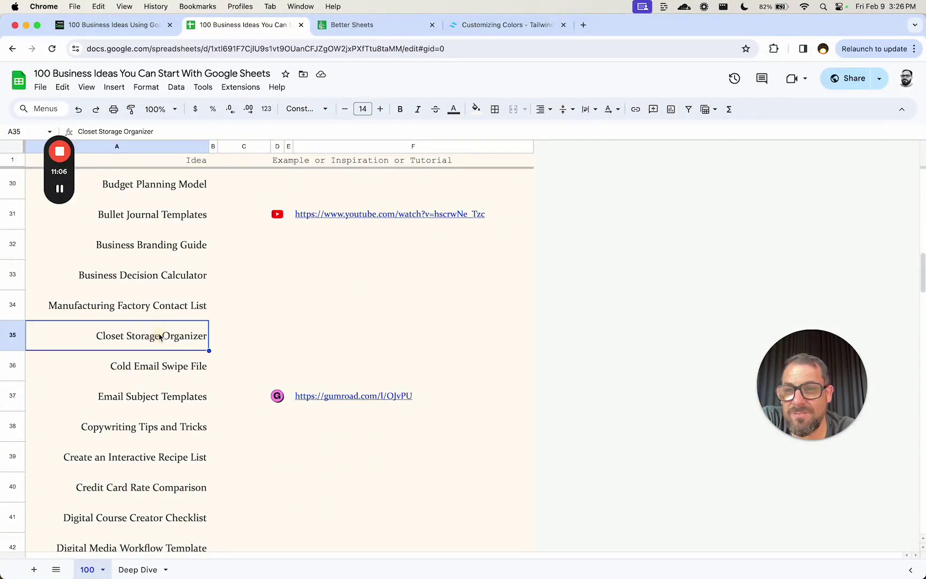
pyautogui.scroll(3, 182, 247)
pyautogui.click(337, 221)
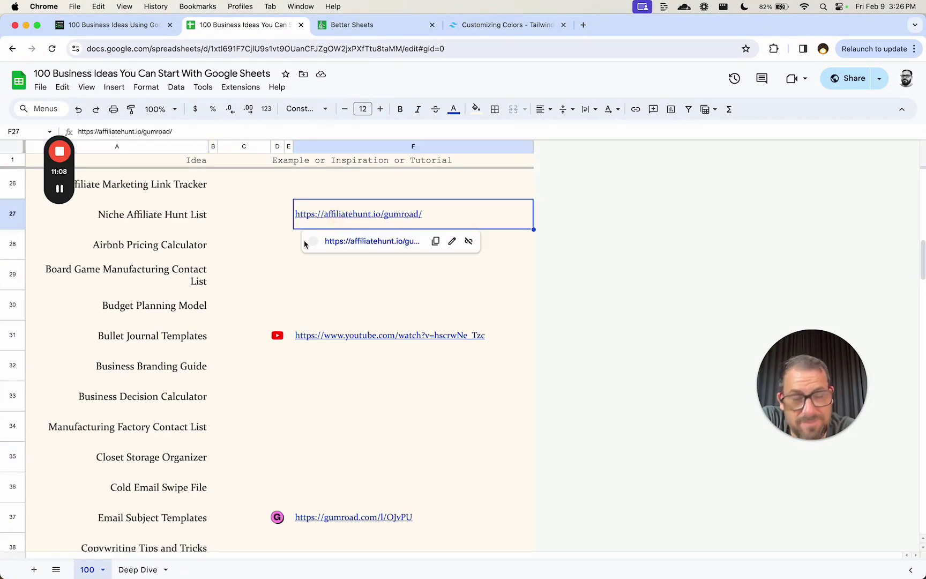
pyautogui.scroll(15, 246, 228)
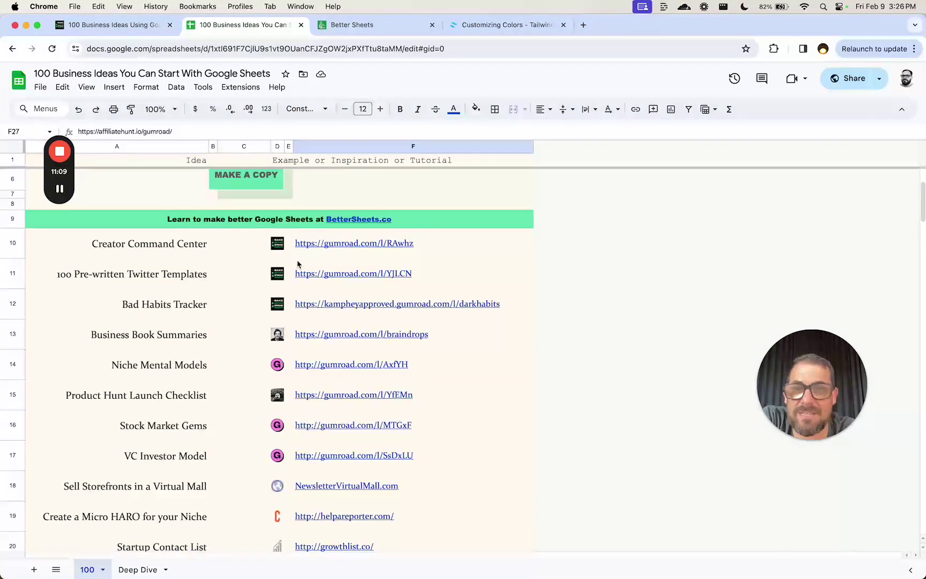
pyautogui.click(137, 570)
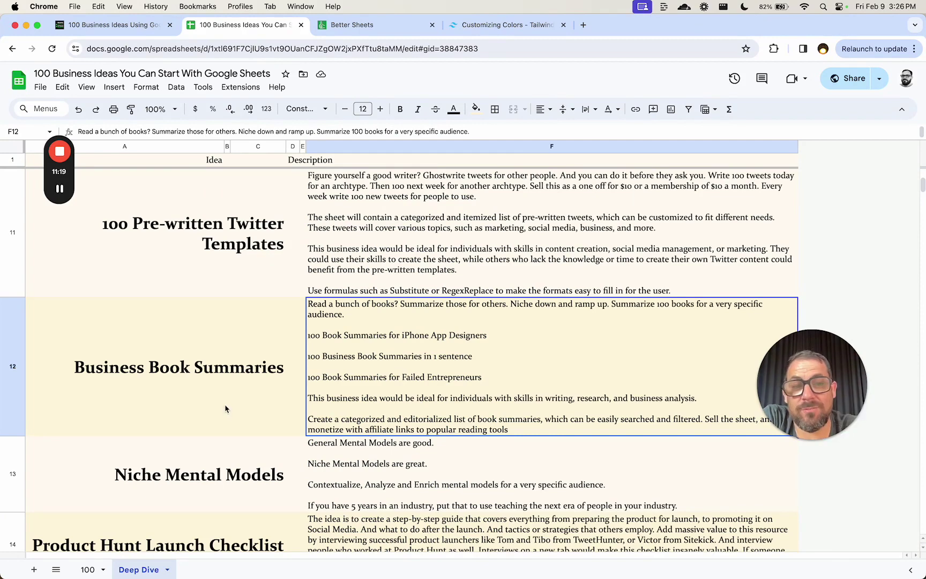
pyautogui.moveTo(62, 152)
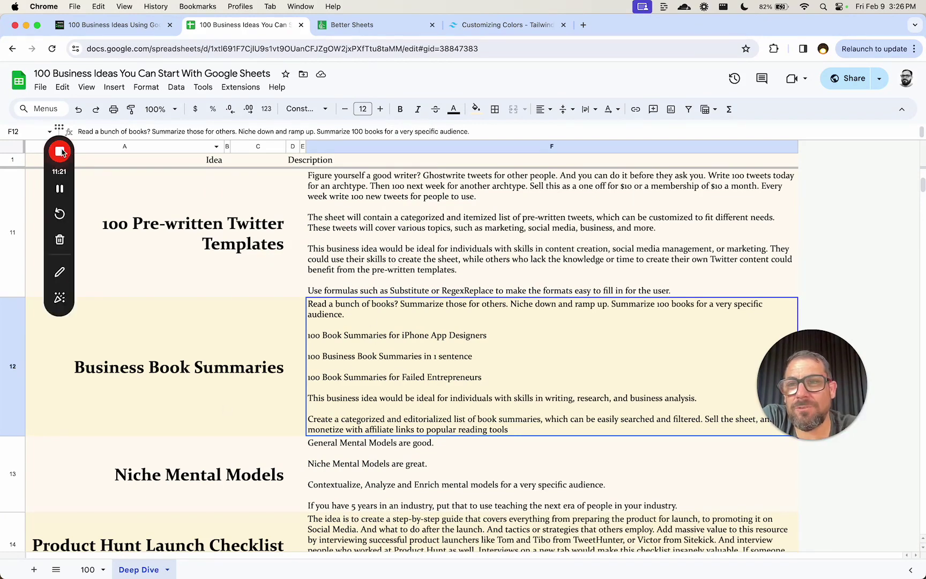